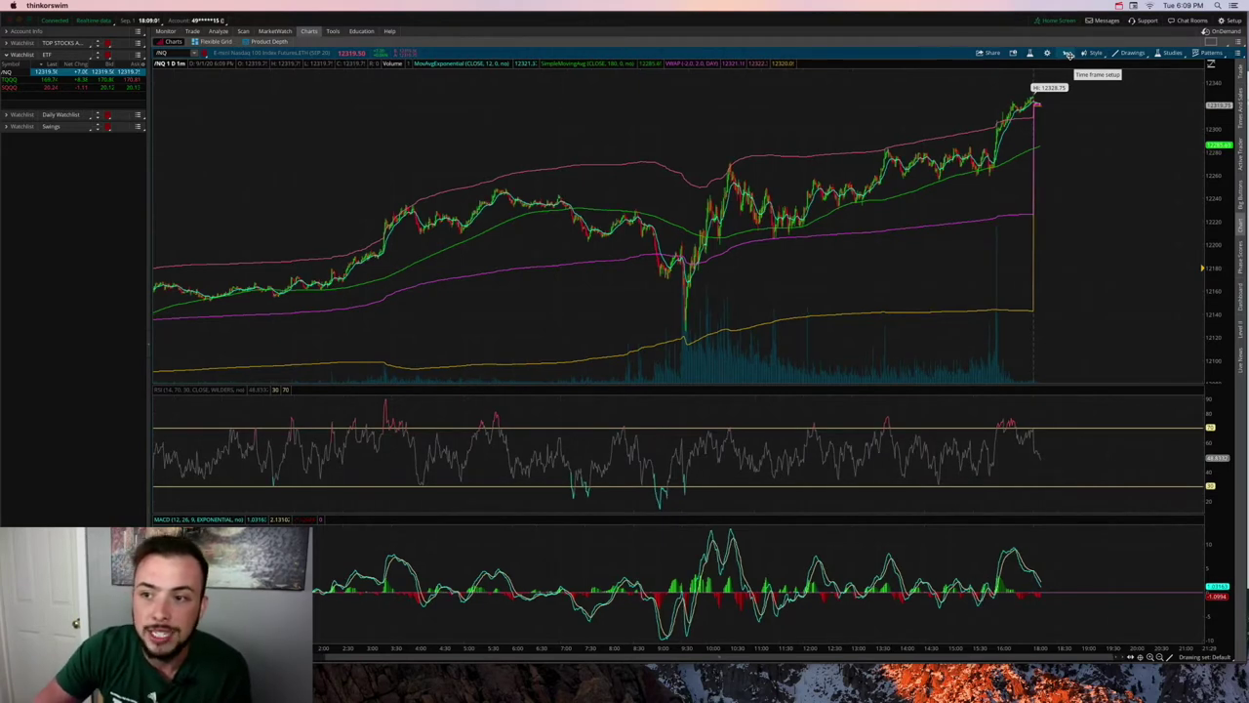
Step: Set the chart to 180 D : 4h bars and step down the watchlist to TQQQ
click(1069, 55)
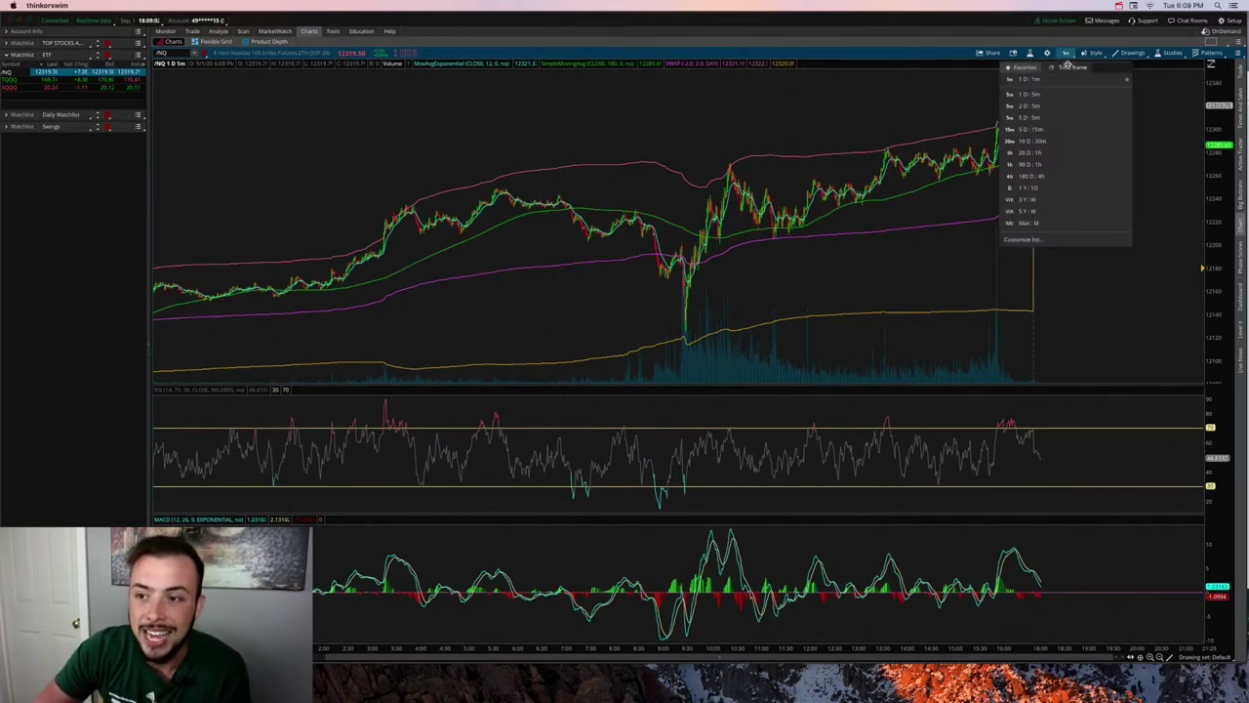
click(1047, 176)
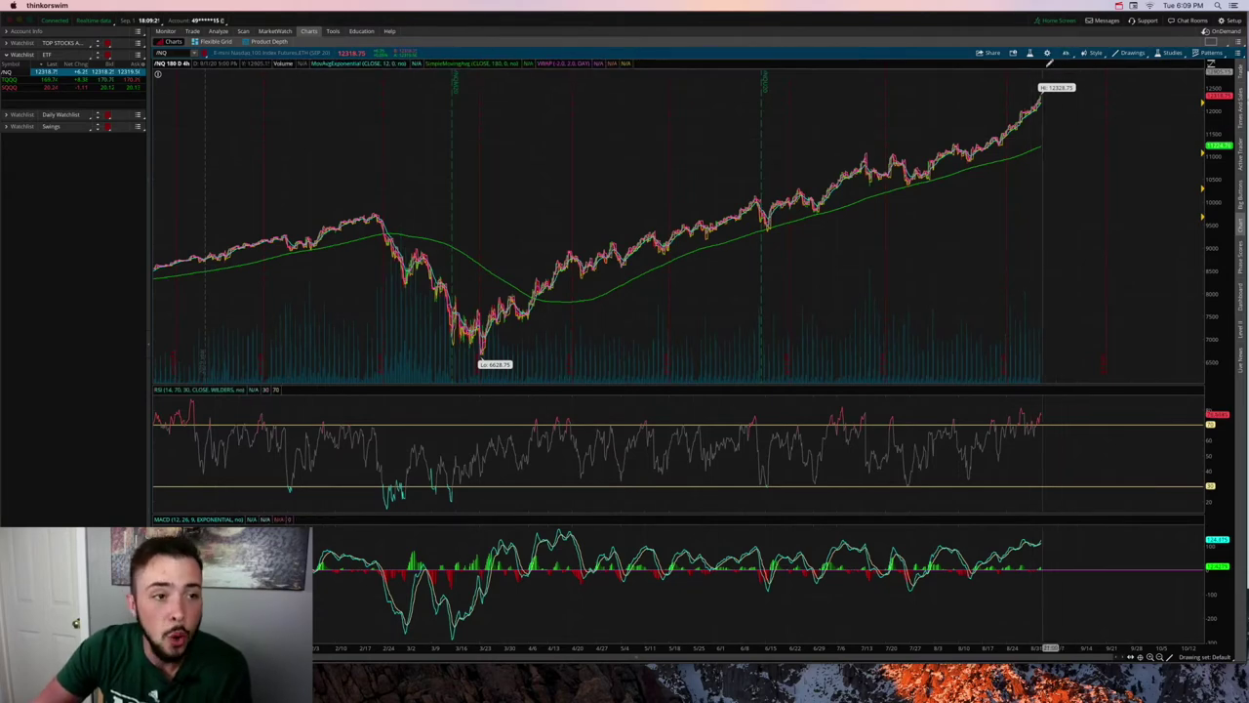
key(Down)
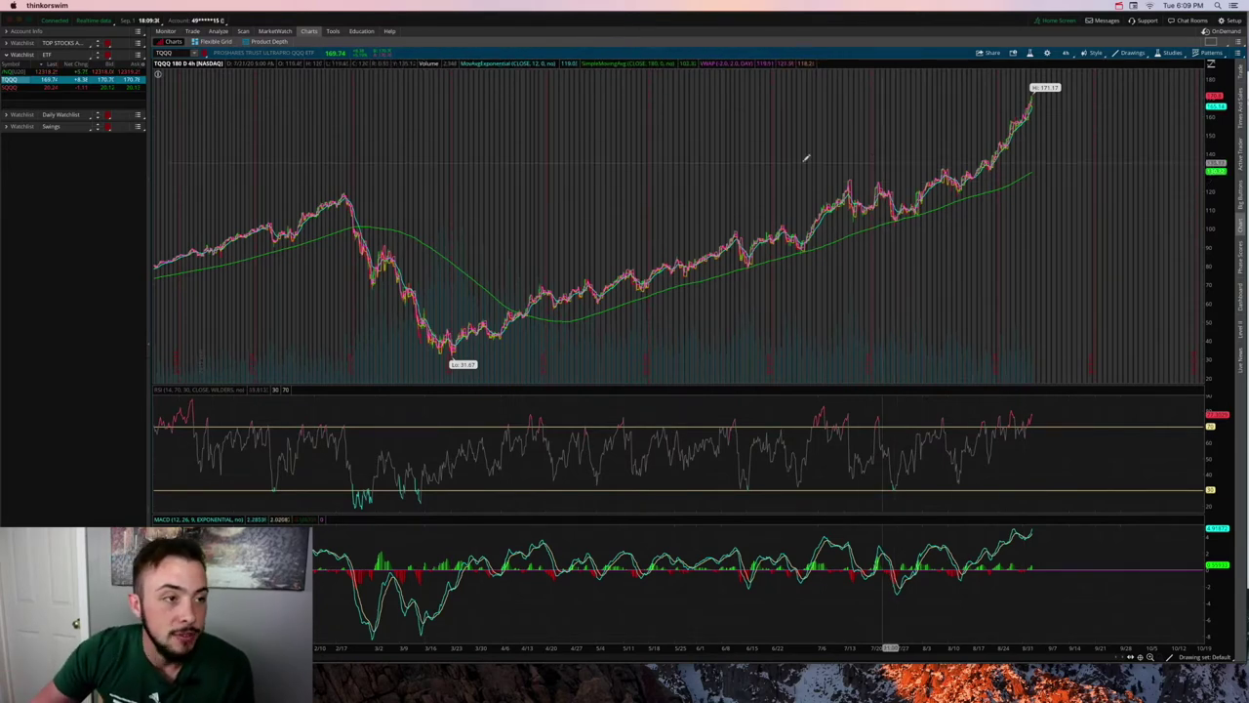
Step: Load SQQQ and set its time frame to 1 D : 1m
click(20, 88)
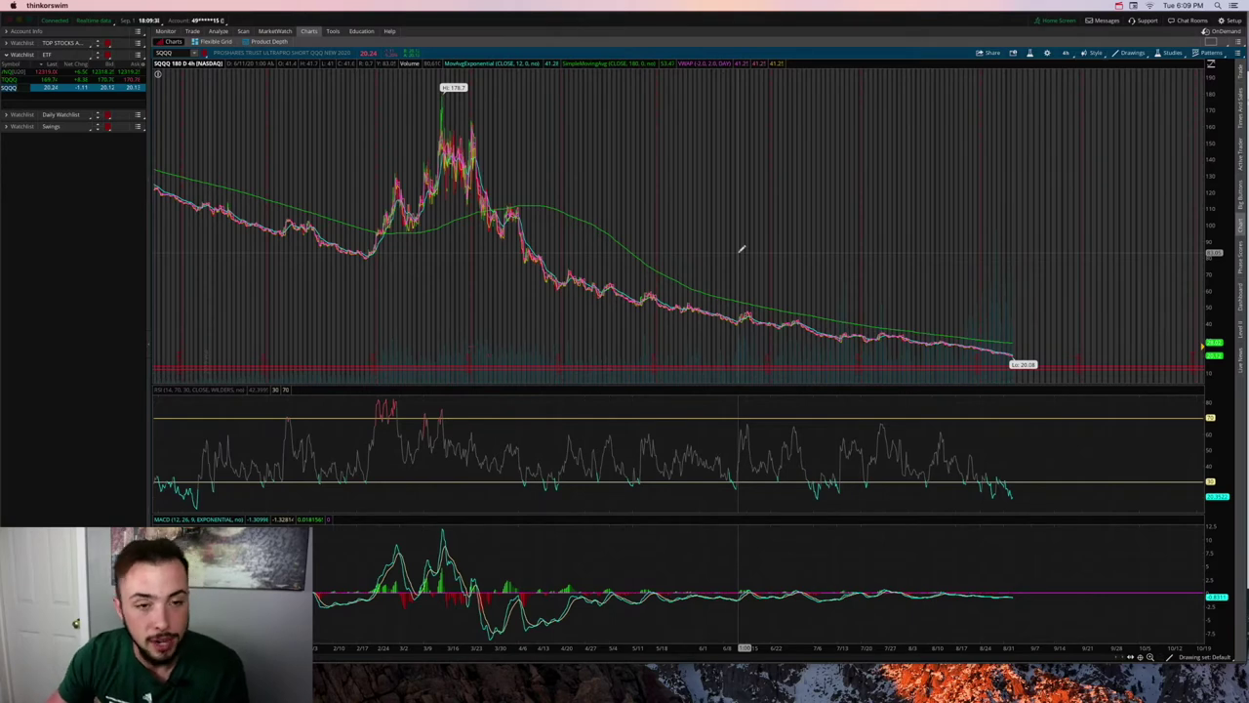
click(1064, 53)
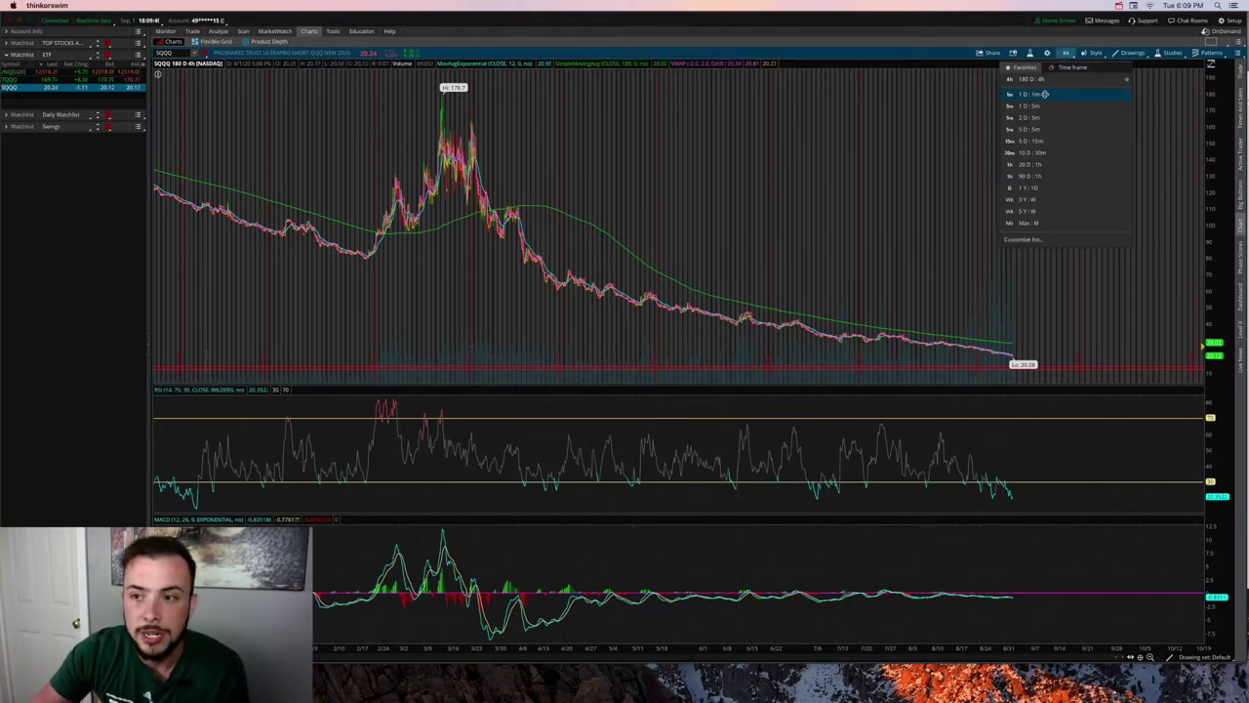
click(1046, 93)
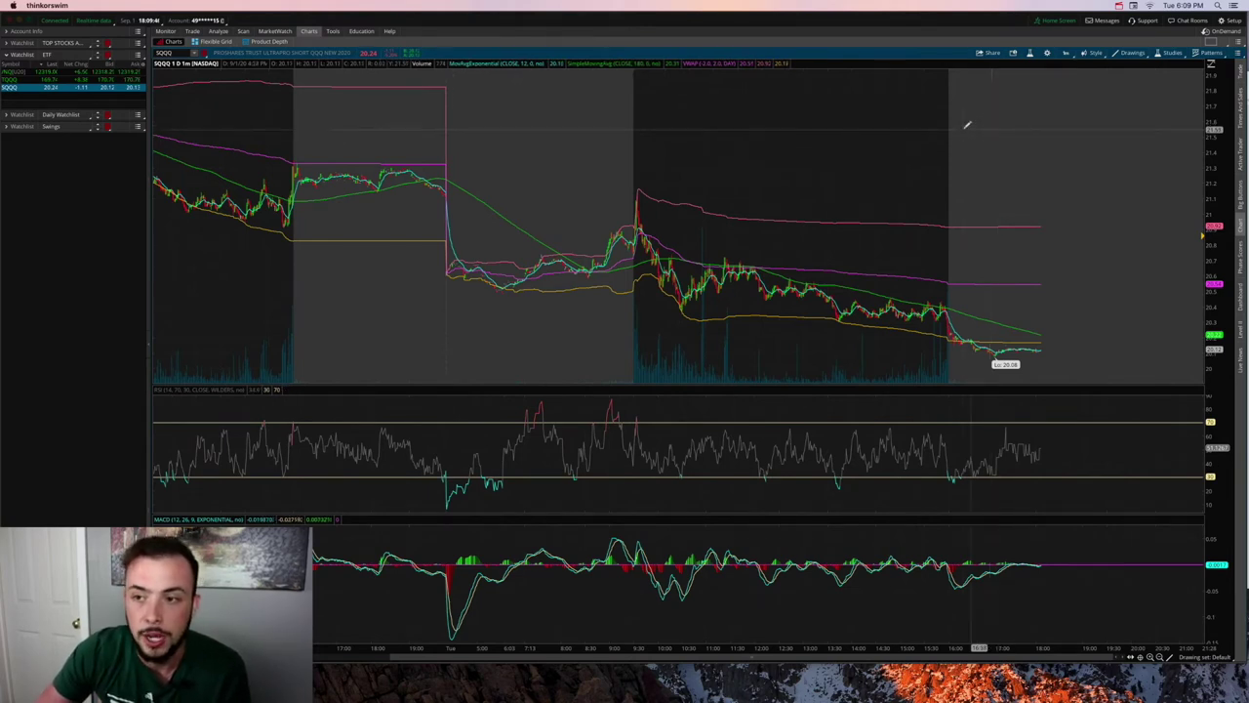
Step: Load the /NQ futures chart from the watchlist, still at 1 D : 1m
click(11, 73)
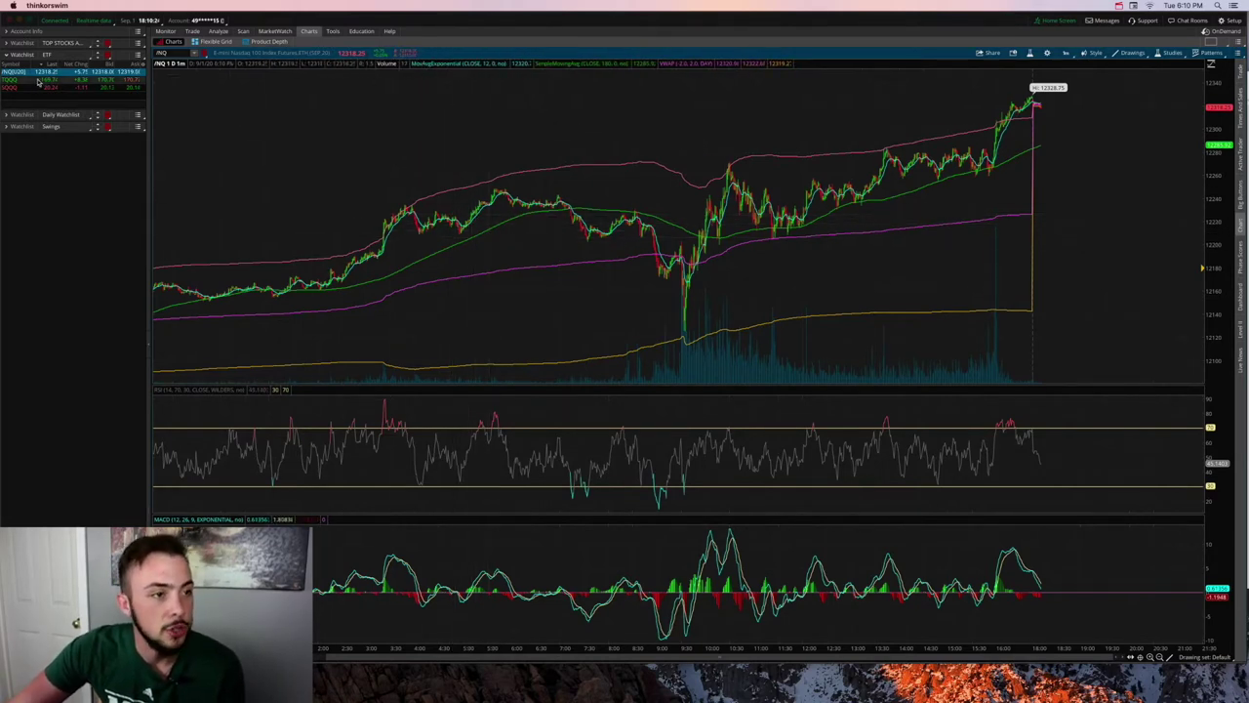
key(Down)
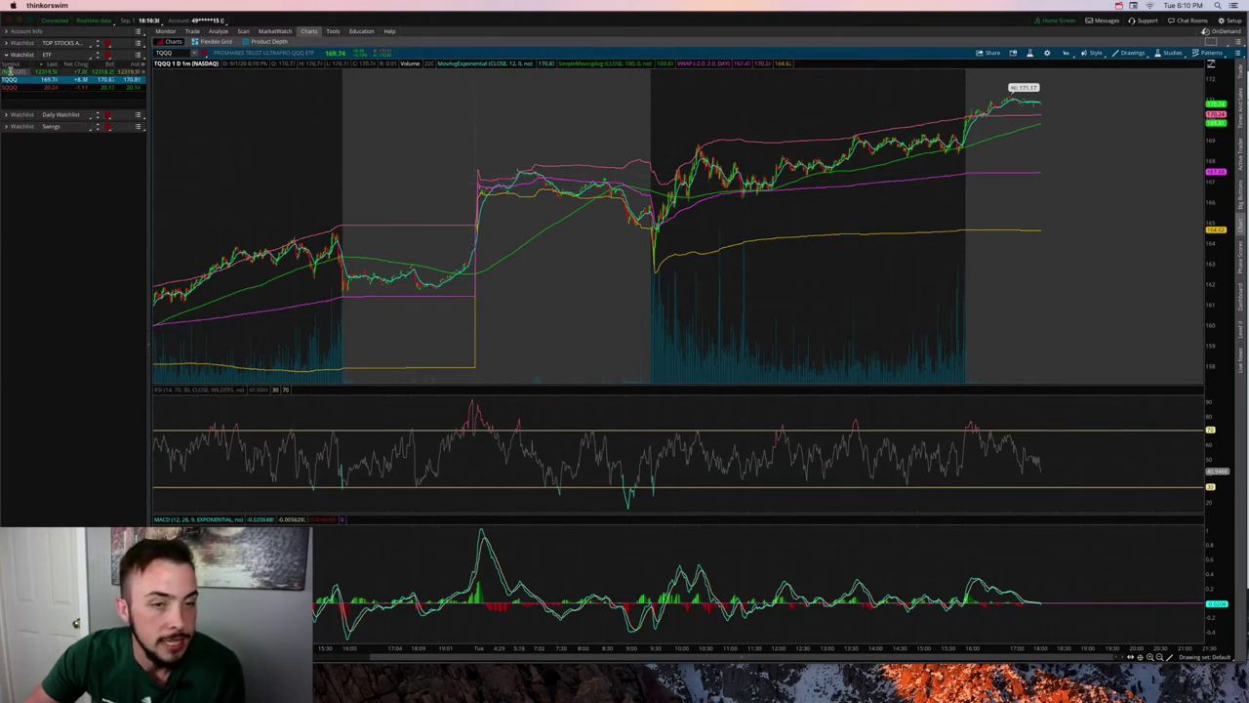
key(Up)
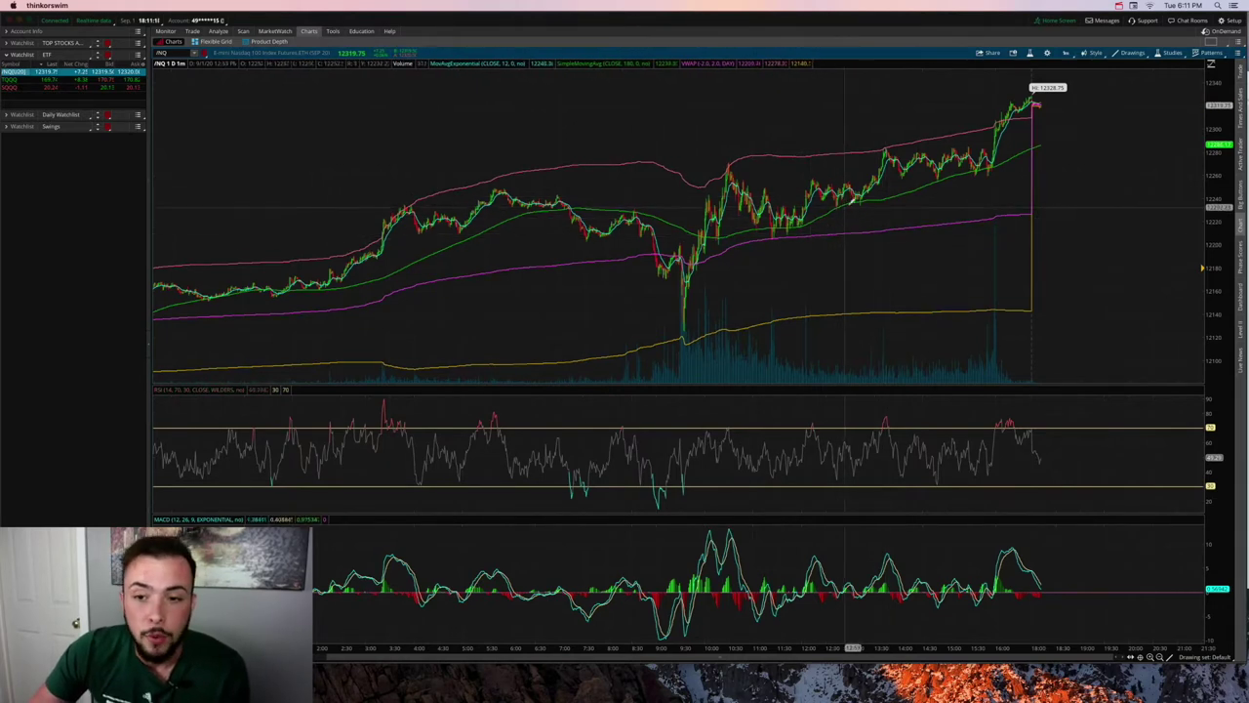
Step: Measure the time and price change of the recent /NQ move, then of the TQQQ rally
drag(851, 195, 888, 146)
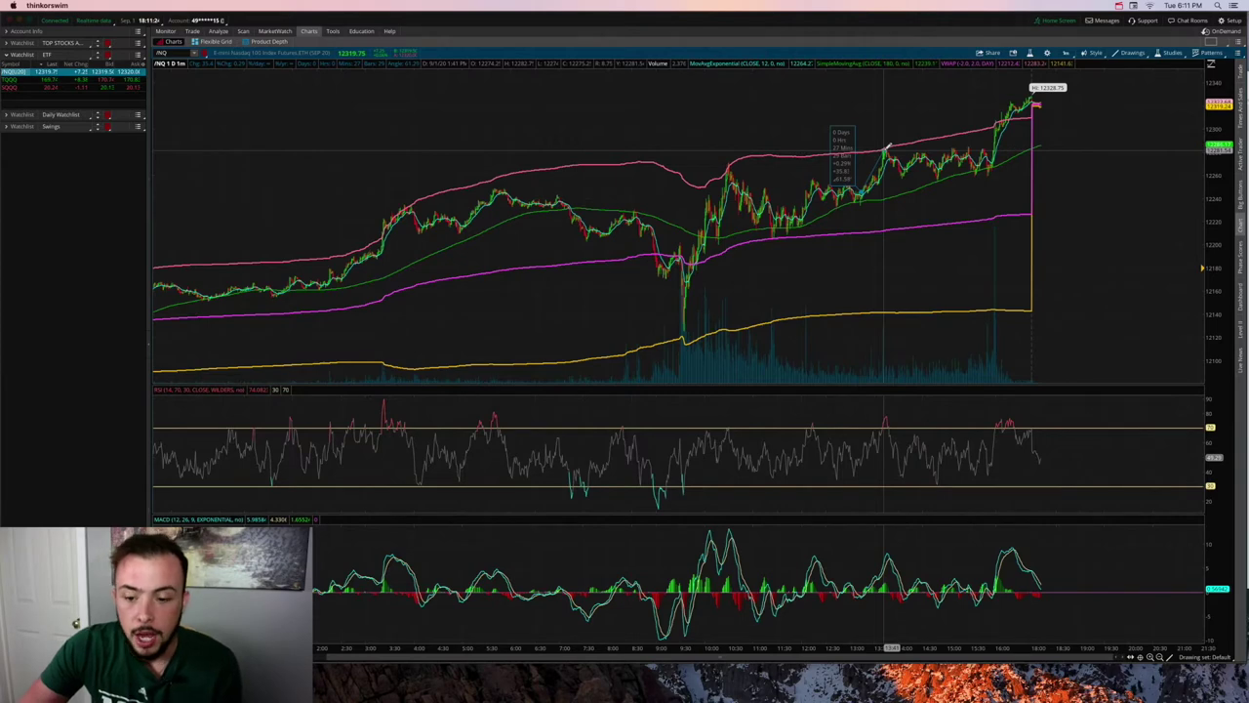
drag(886, 148, 884, 151)
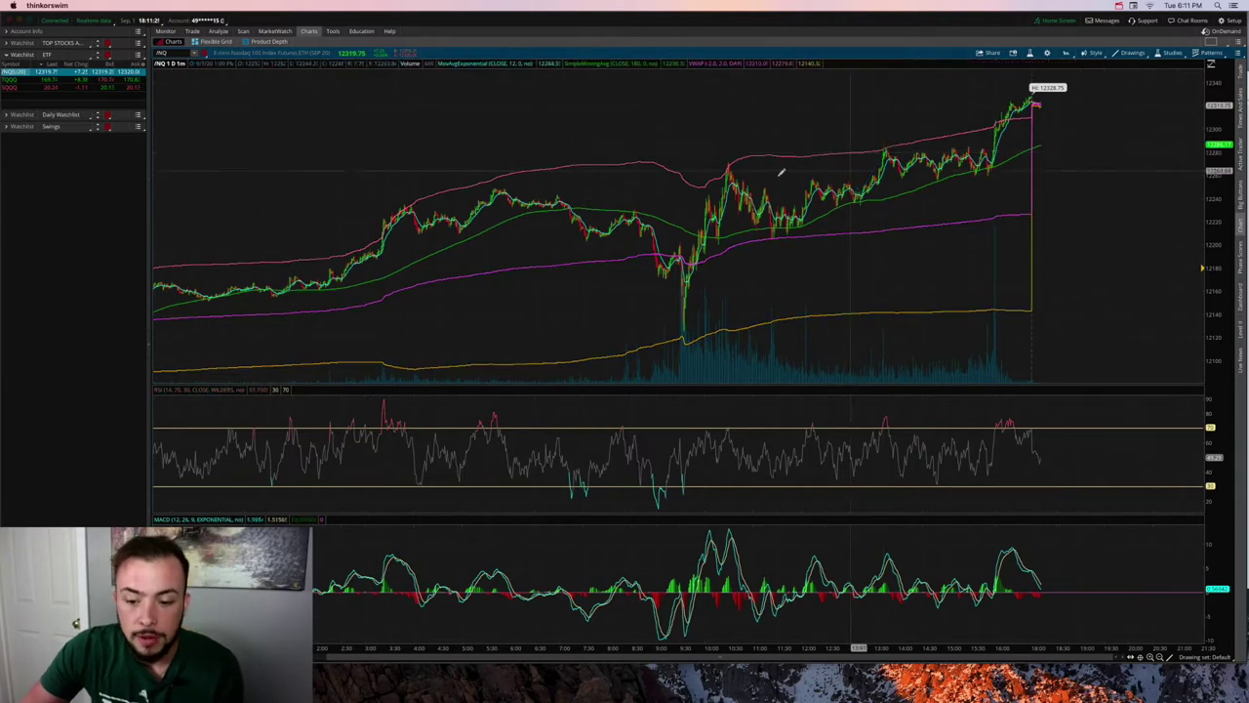
click(11, 80)
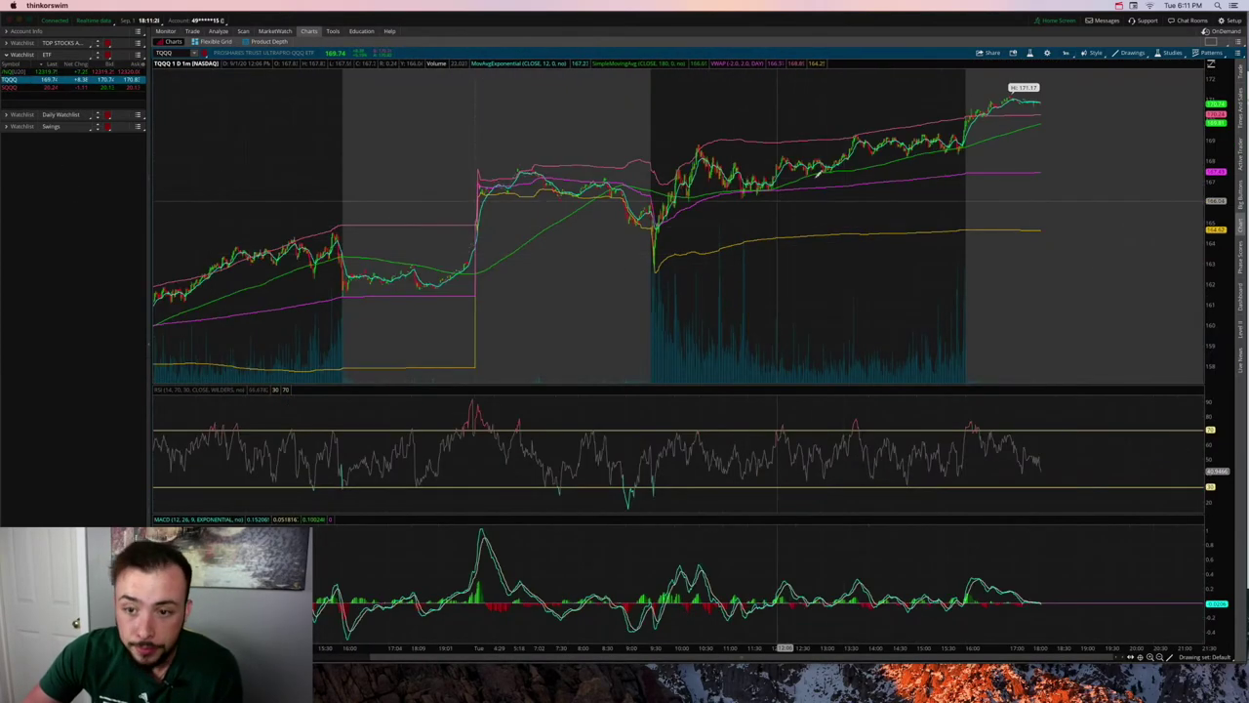
drag(836, 156, 862, 127)
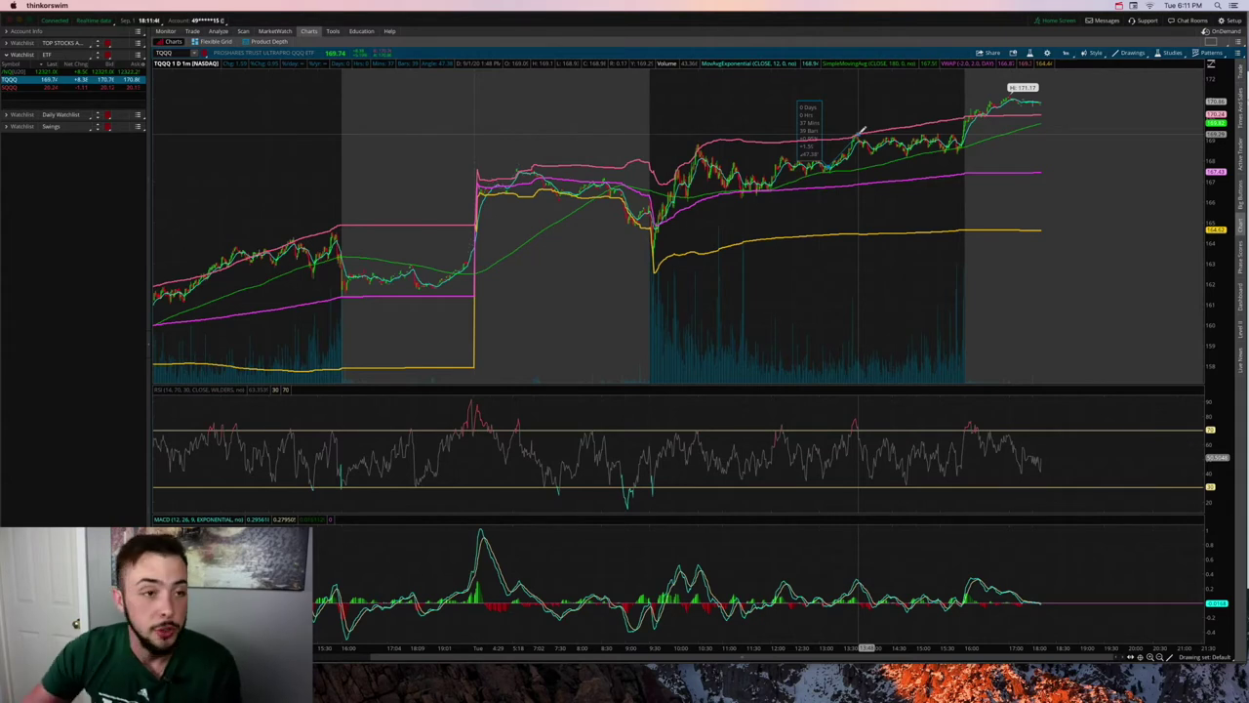
drag(862, 128, 849, 145)
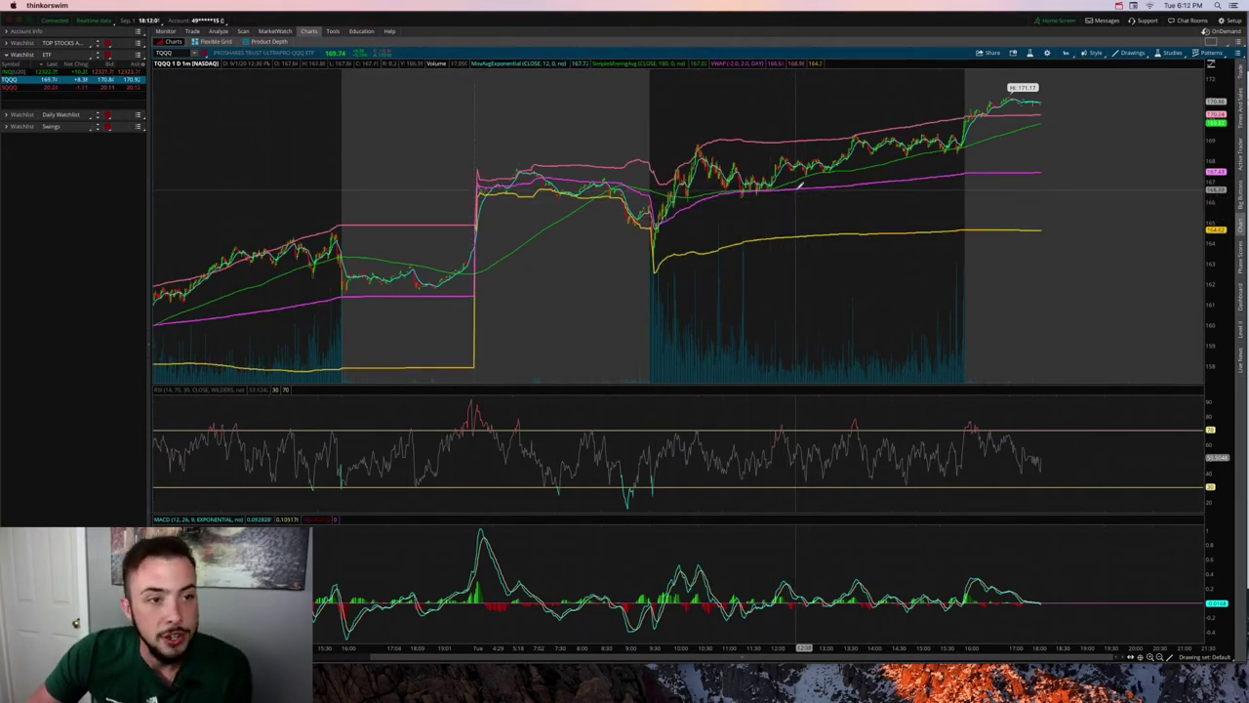
Step: Review the EMA, VWAP, simple moving average, RSI and MACD studies in Edit studies, then close it
click(1171, 51)
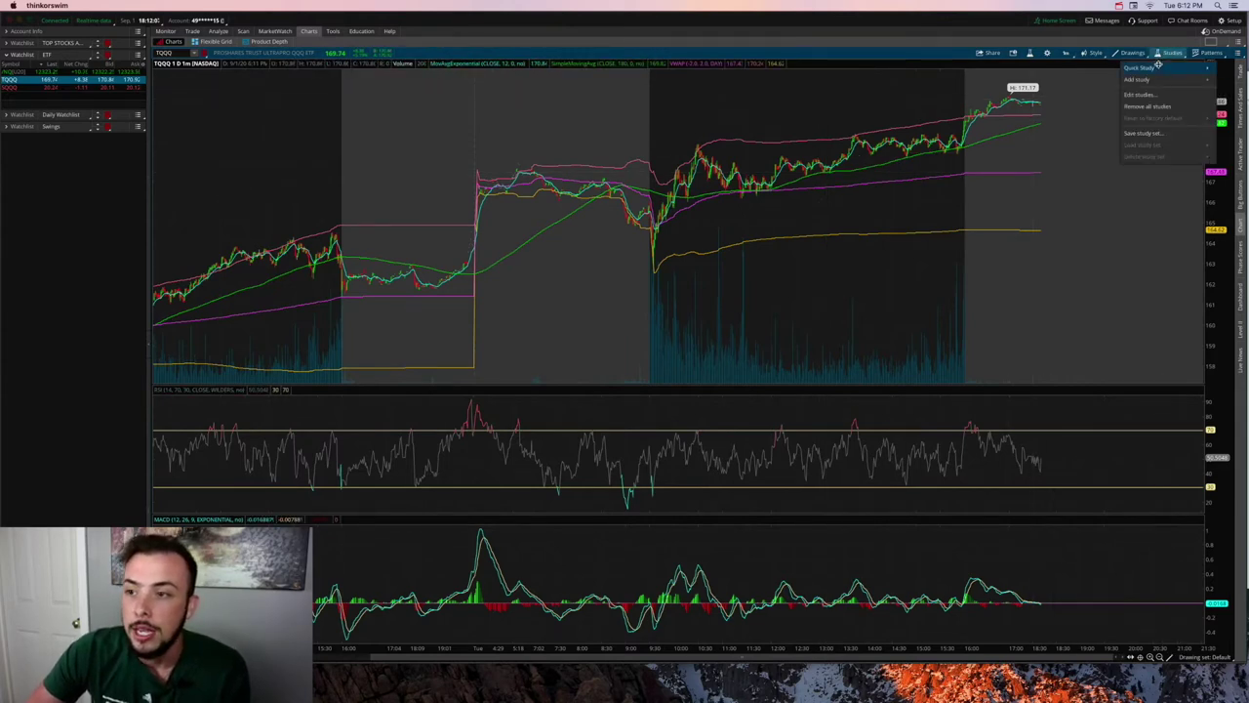
click(1154, 93)
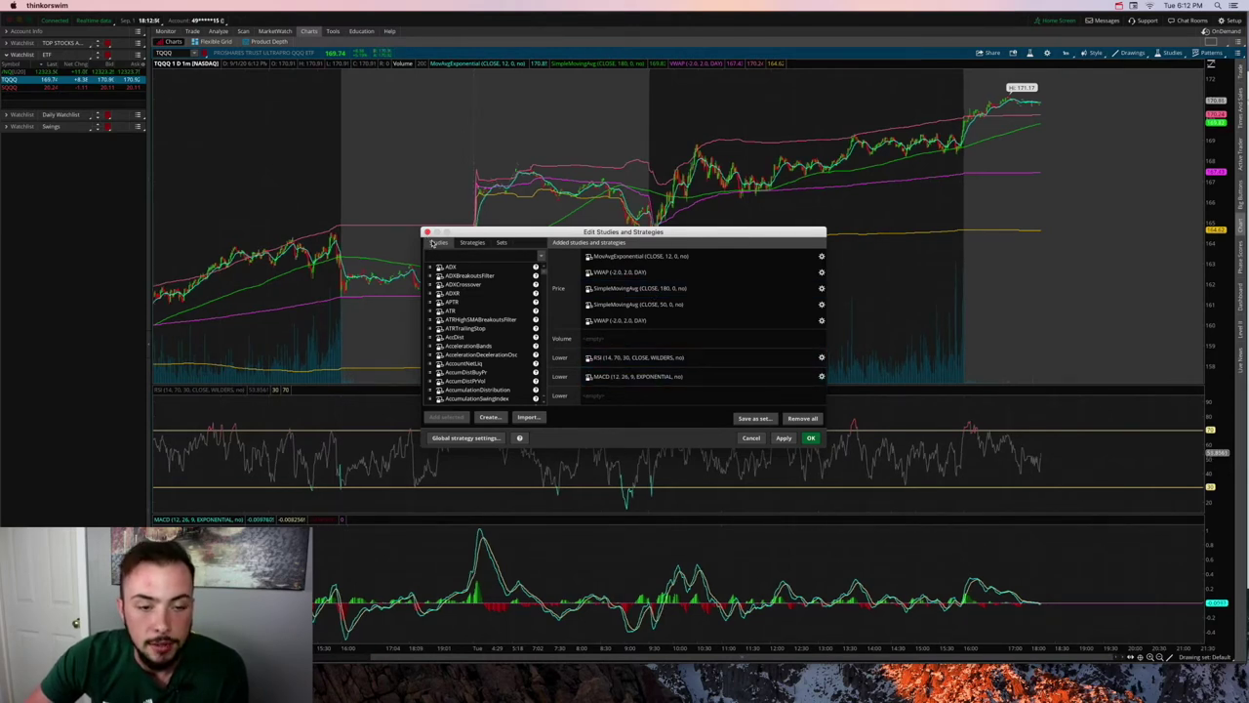
click(426, 231)
Step: Highlight 'Clear Trend & Direction' in the Pages outline, then bring thinkorswim back
key(ctrl+Up)
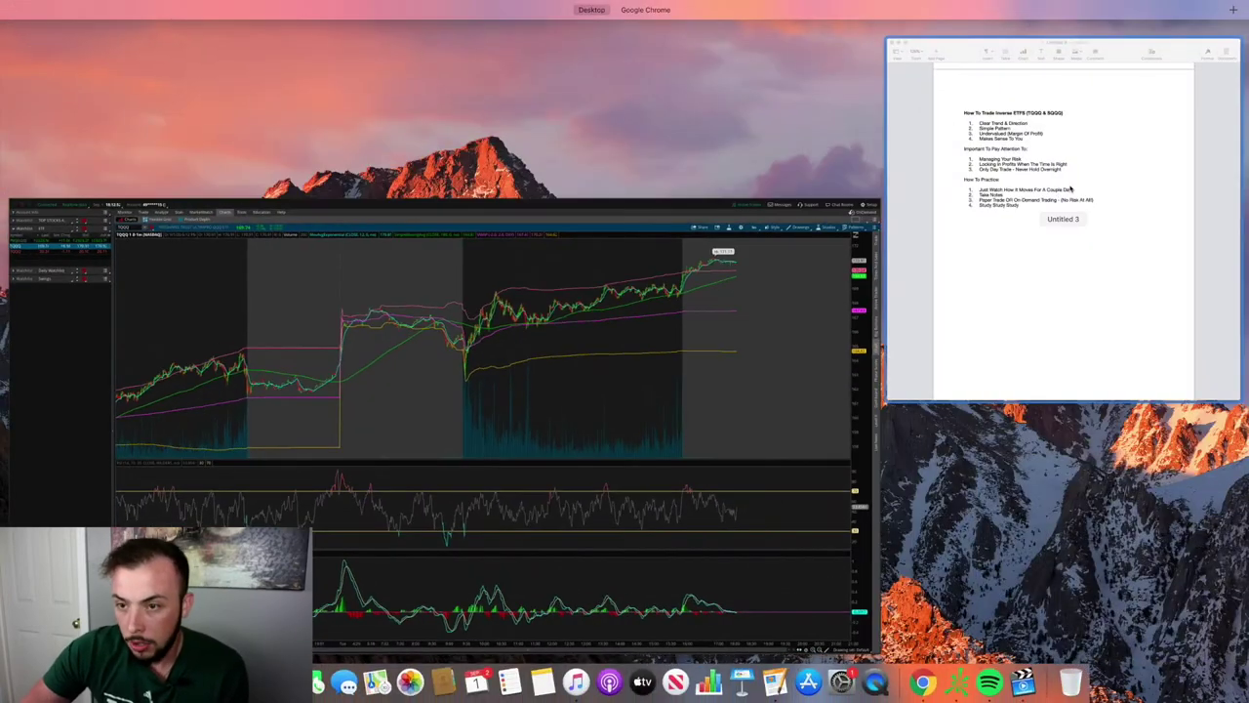
click(1067, 225)
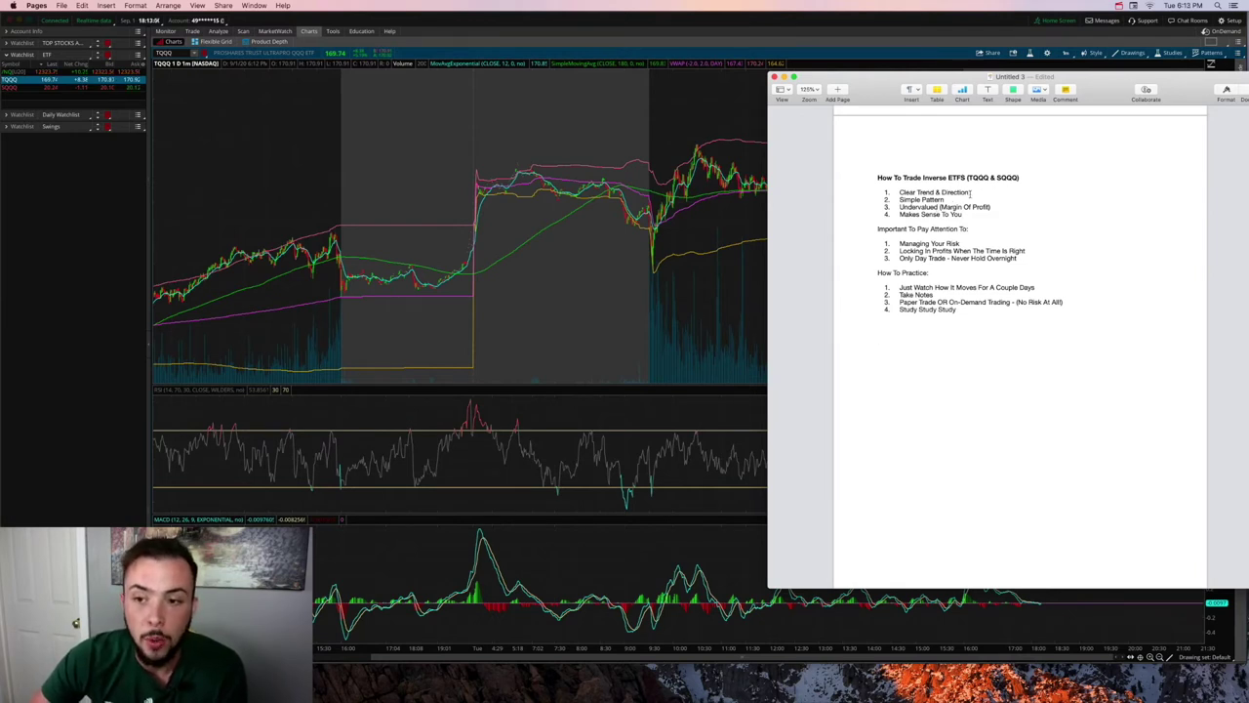
drag(970, 193, 879, 185)
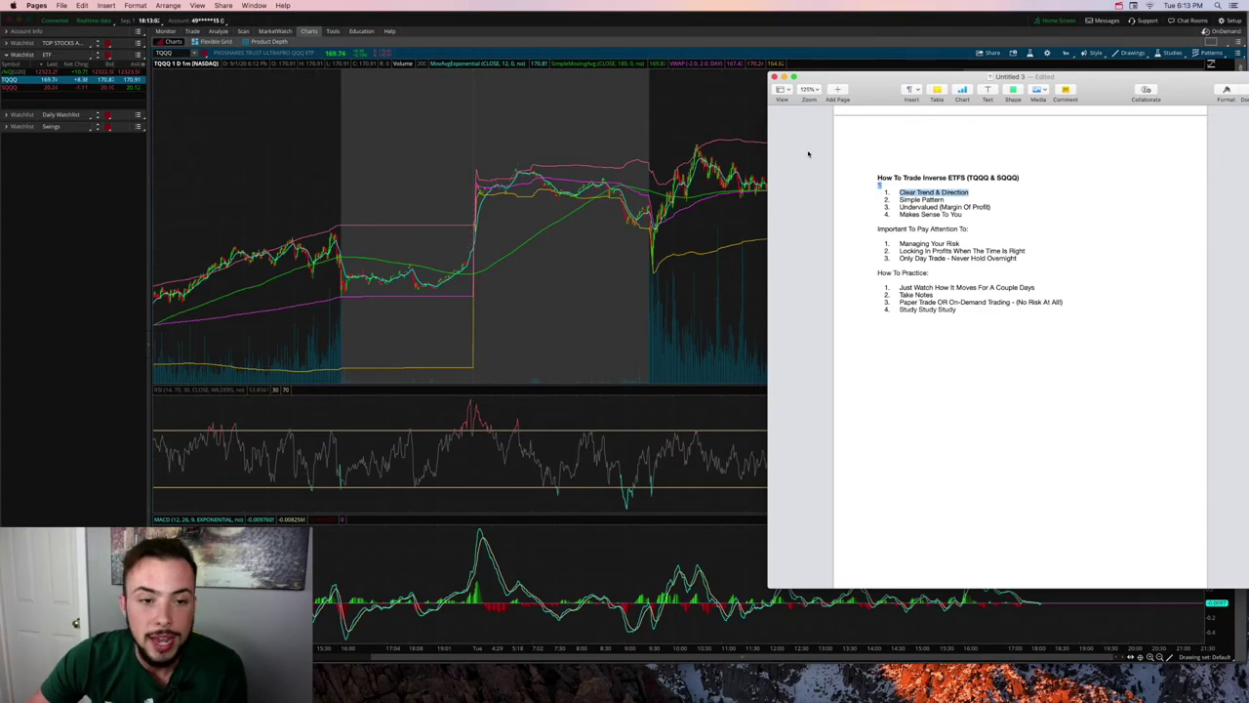
key(ctrl+Up)
click(391, 292)
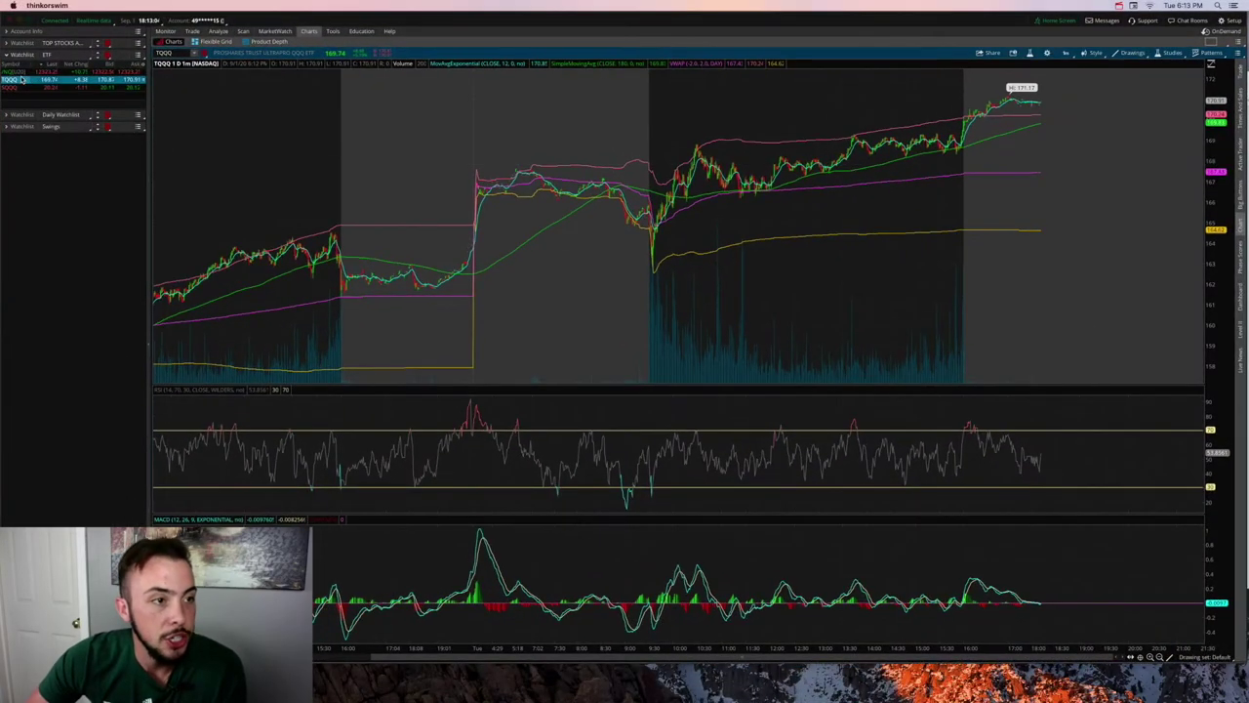
Step: Move up the watchlist to display /NQ futures on the 1 D : 1m chart
key(Up)
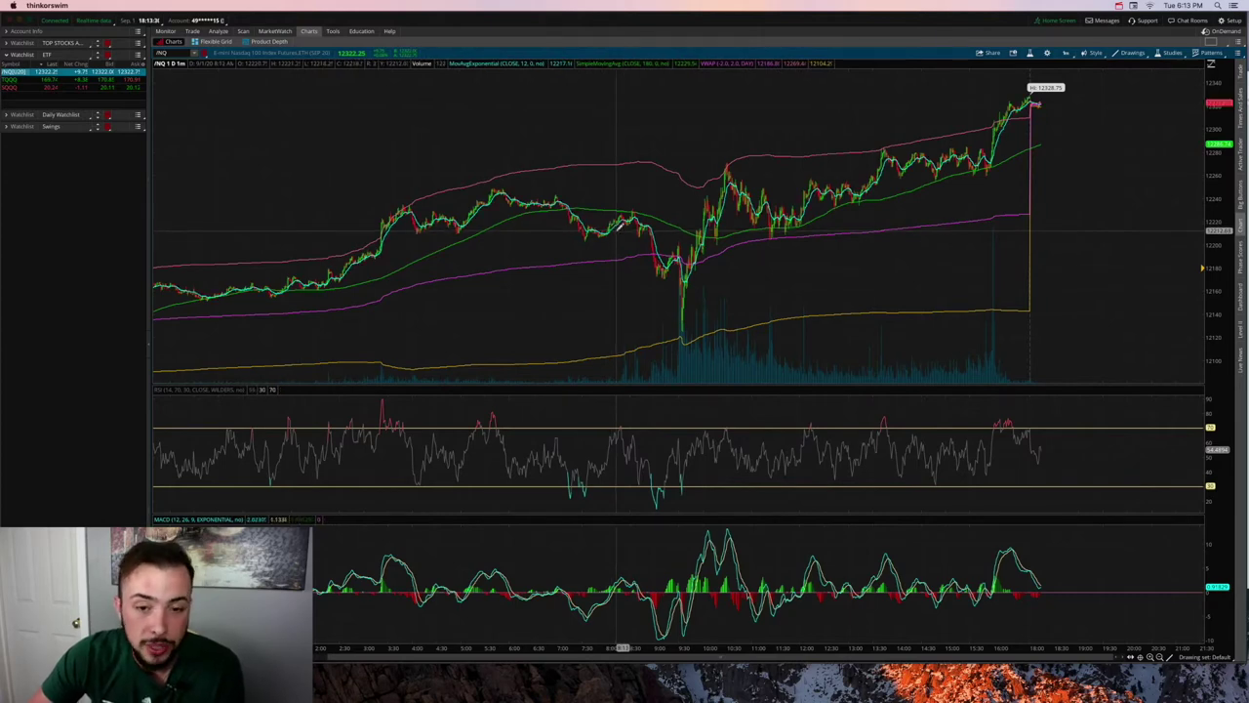
Step: Bring the Pages outline forward, reposition its window over the chart, then minimise it
key(ctrl+Up)
click(954, 226)
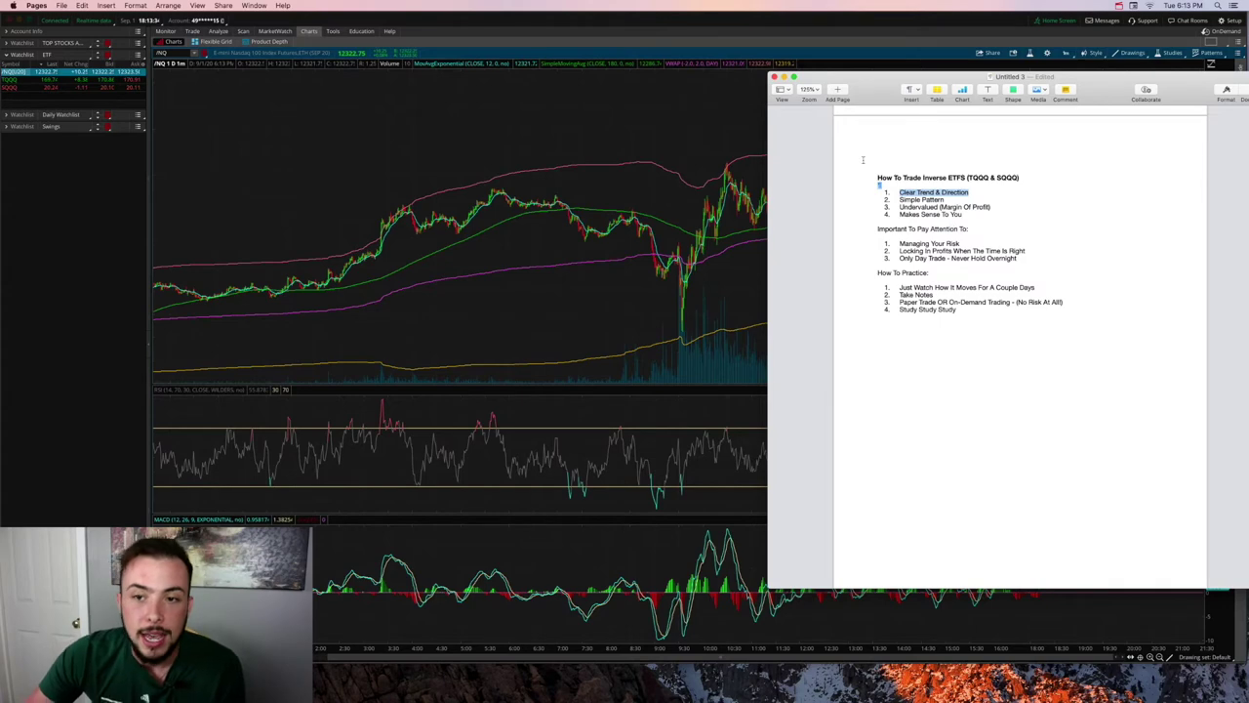
drag(857, 91, 848, 179)
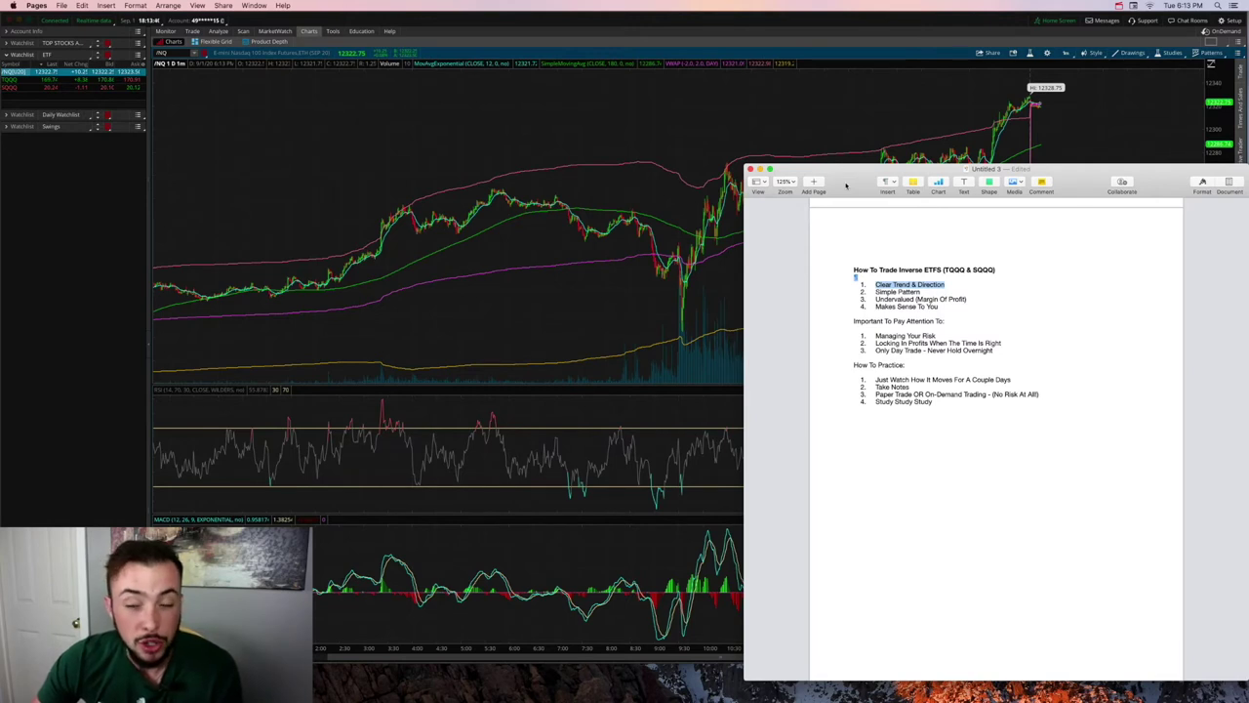
drag(833, 181, 853, 118)
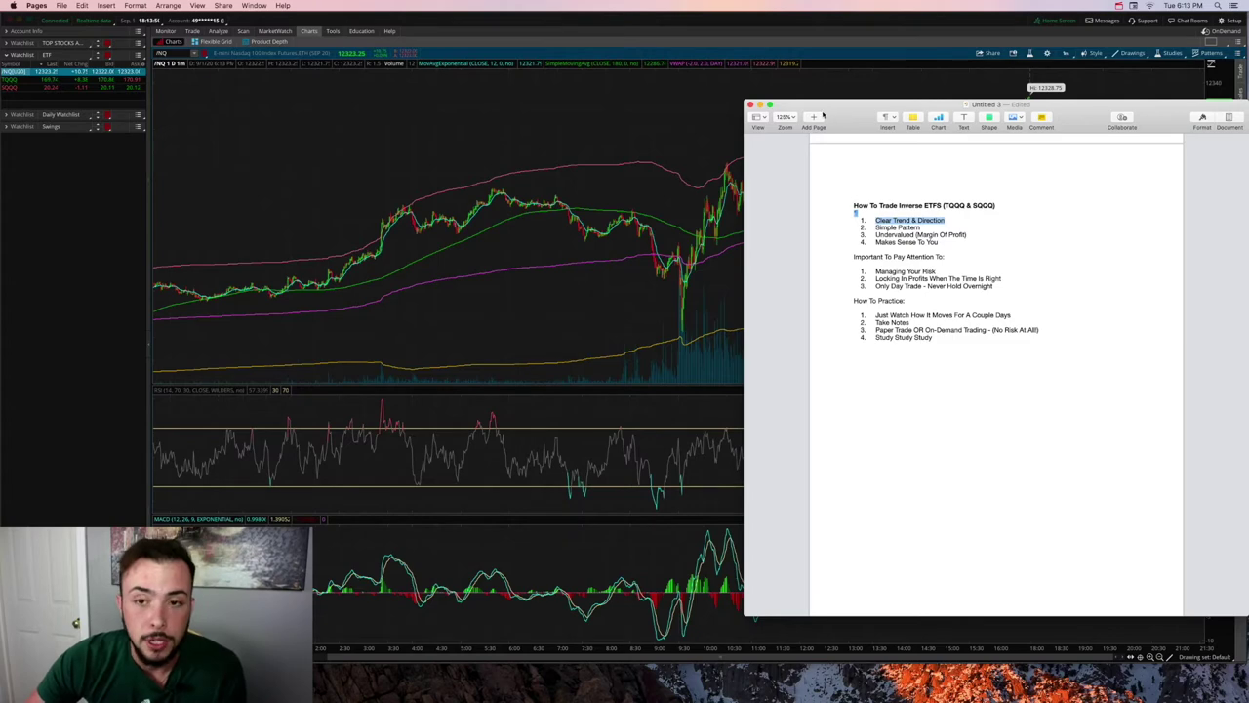
click(760, 105)
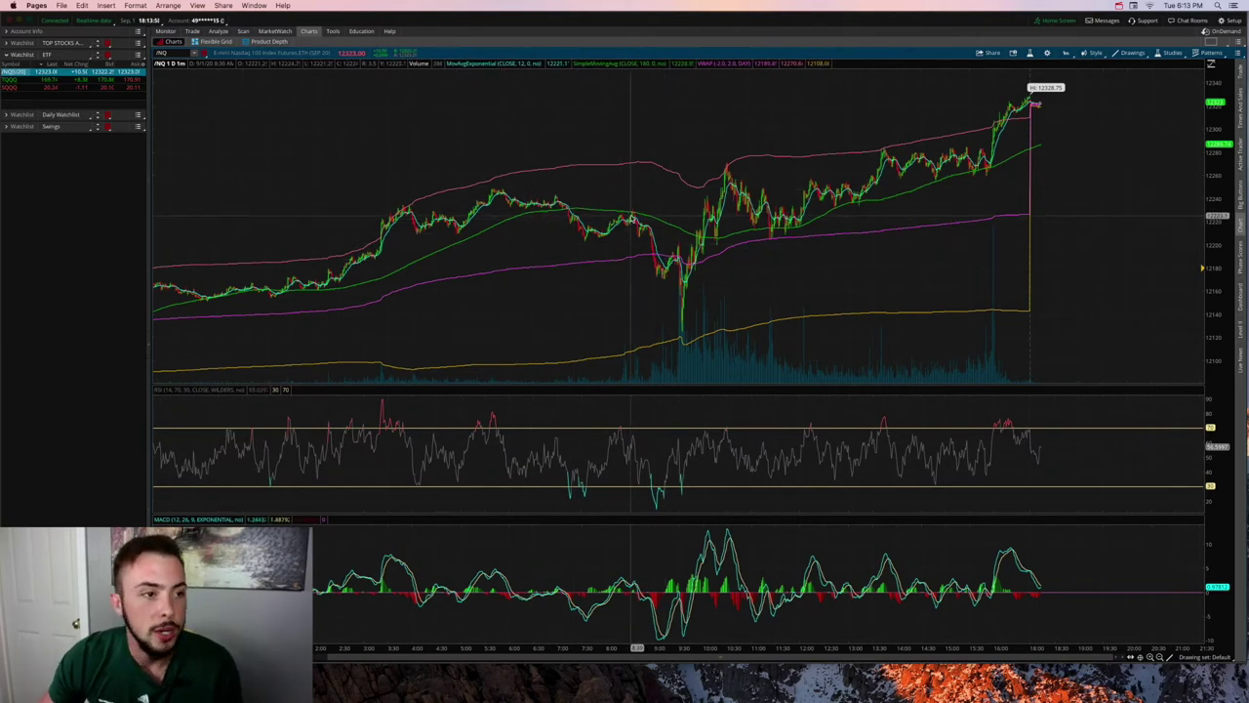
Step: Zoom into a time range on the SQQQ one-minute chart, then return to /NQ
click(19, 87)
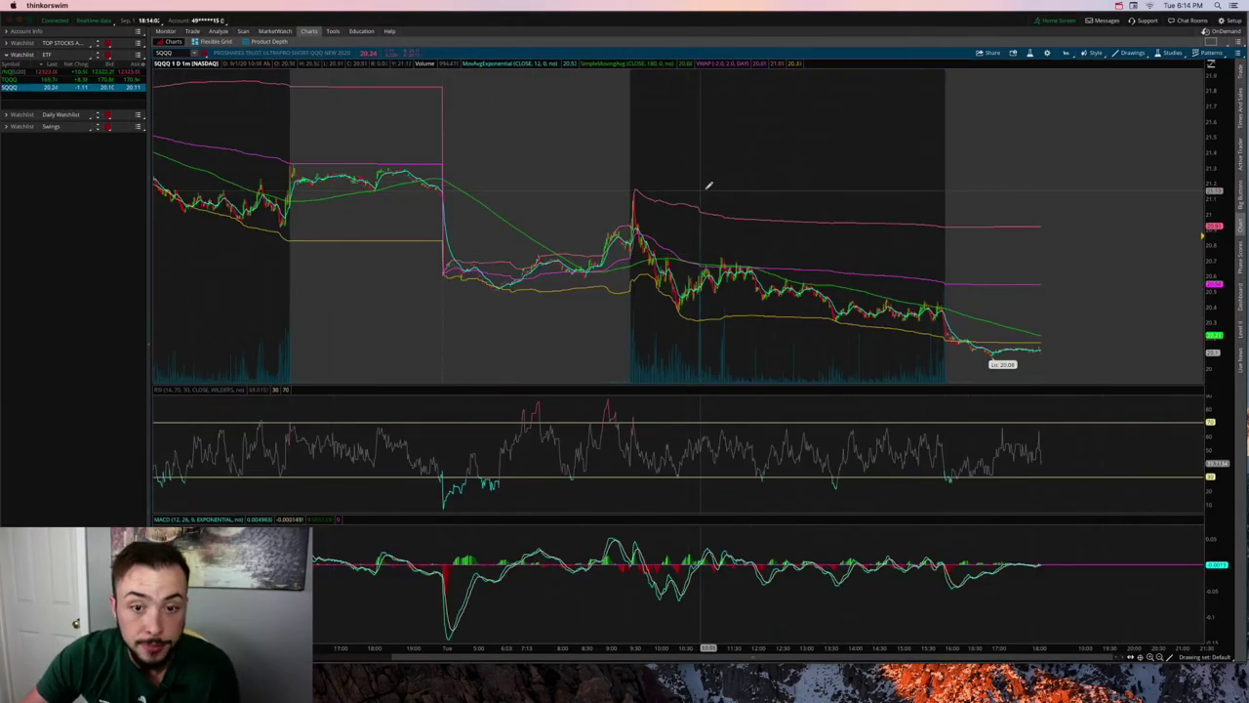
drag(708, 186, 409, 292)
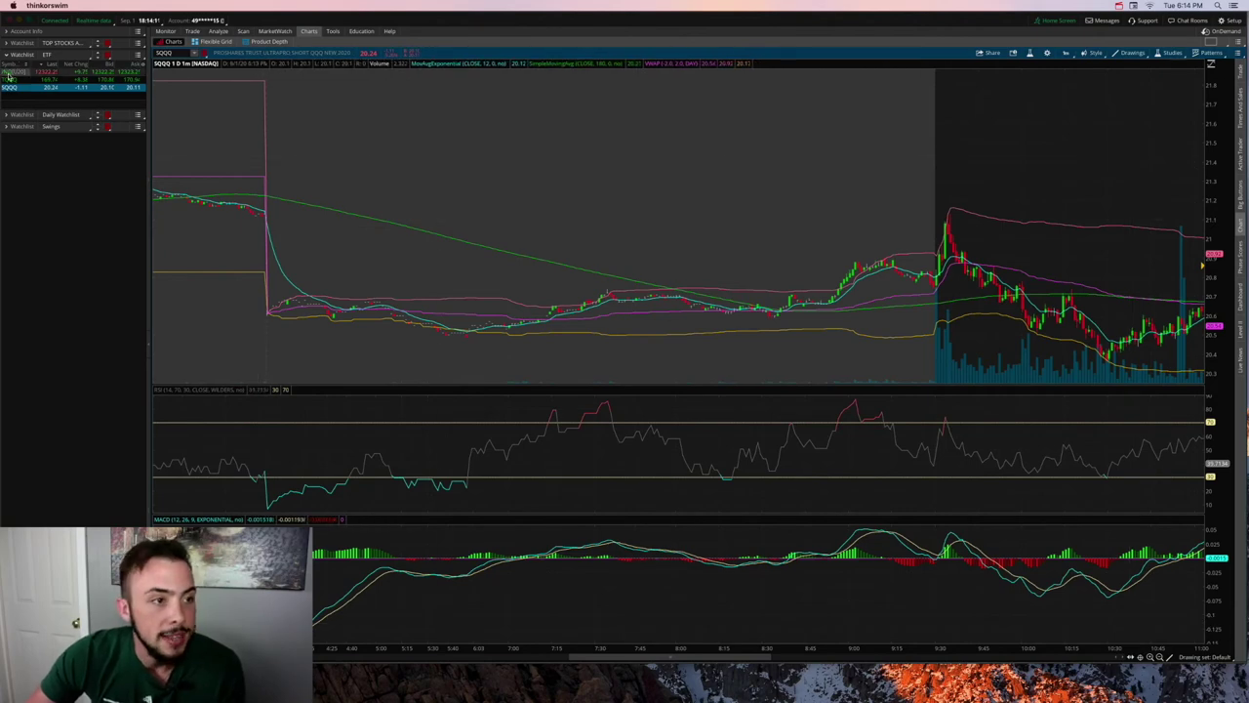
key(Up)
key(Up)
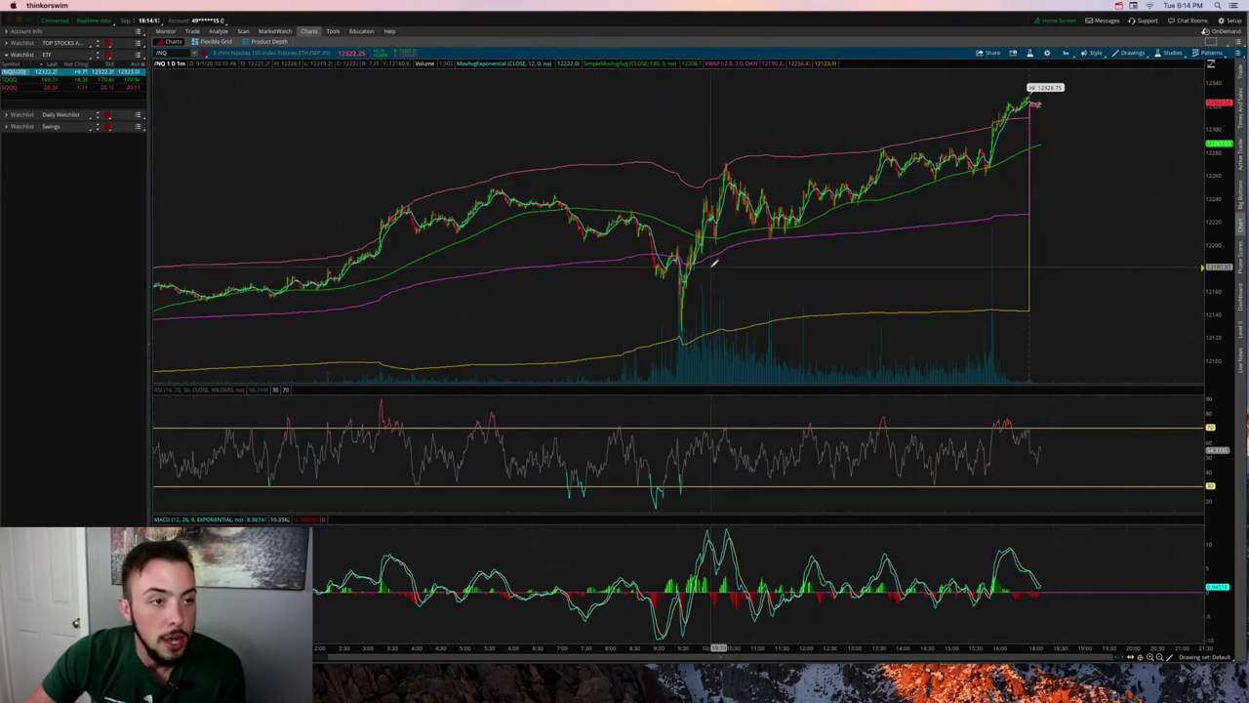
key(ctrl+Up)
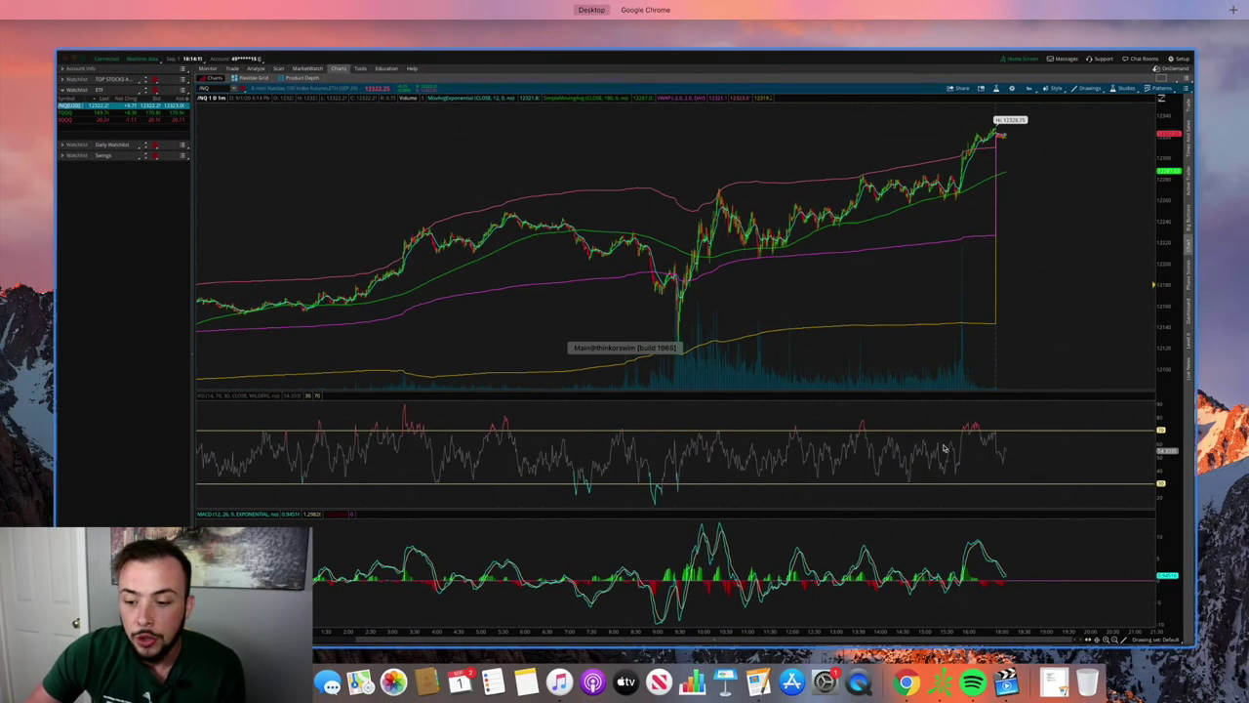
Step: Restore the minimised Pages outline and highlight 'Undervalued (Margin Of Profit)'
click(1054, 681)
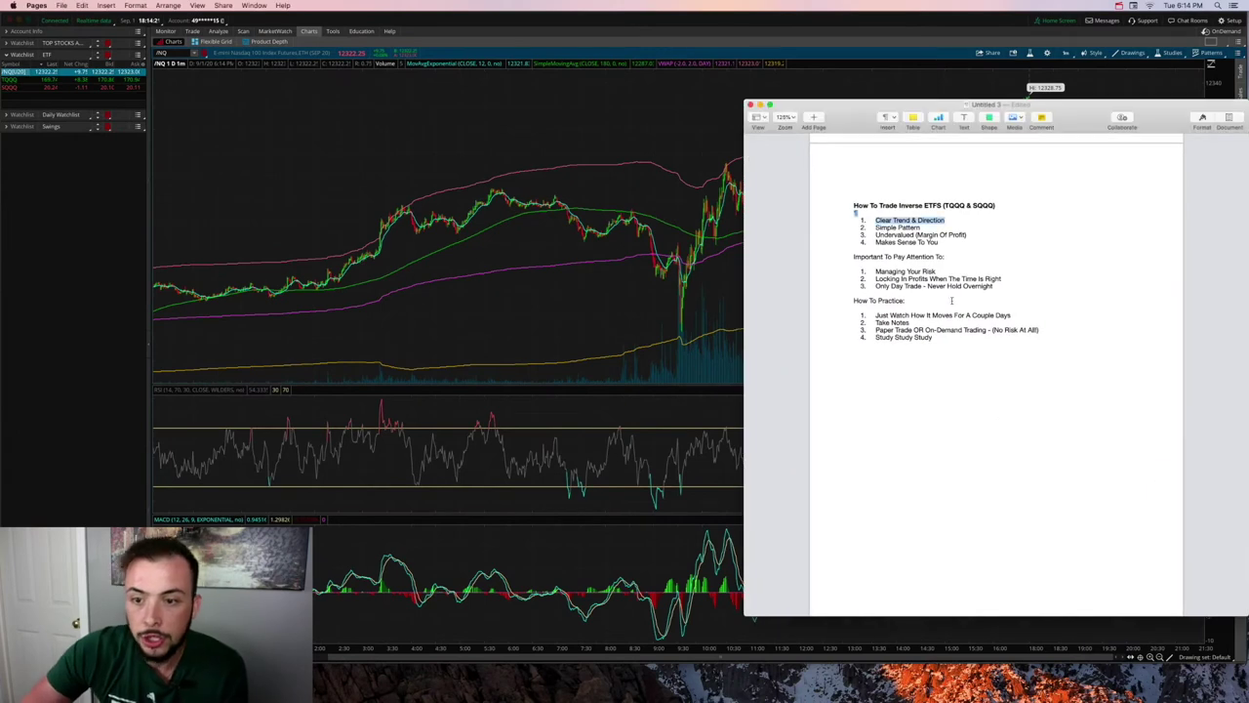
drag(968, 235, 876, 235)
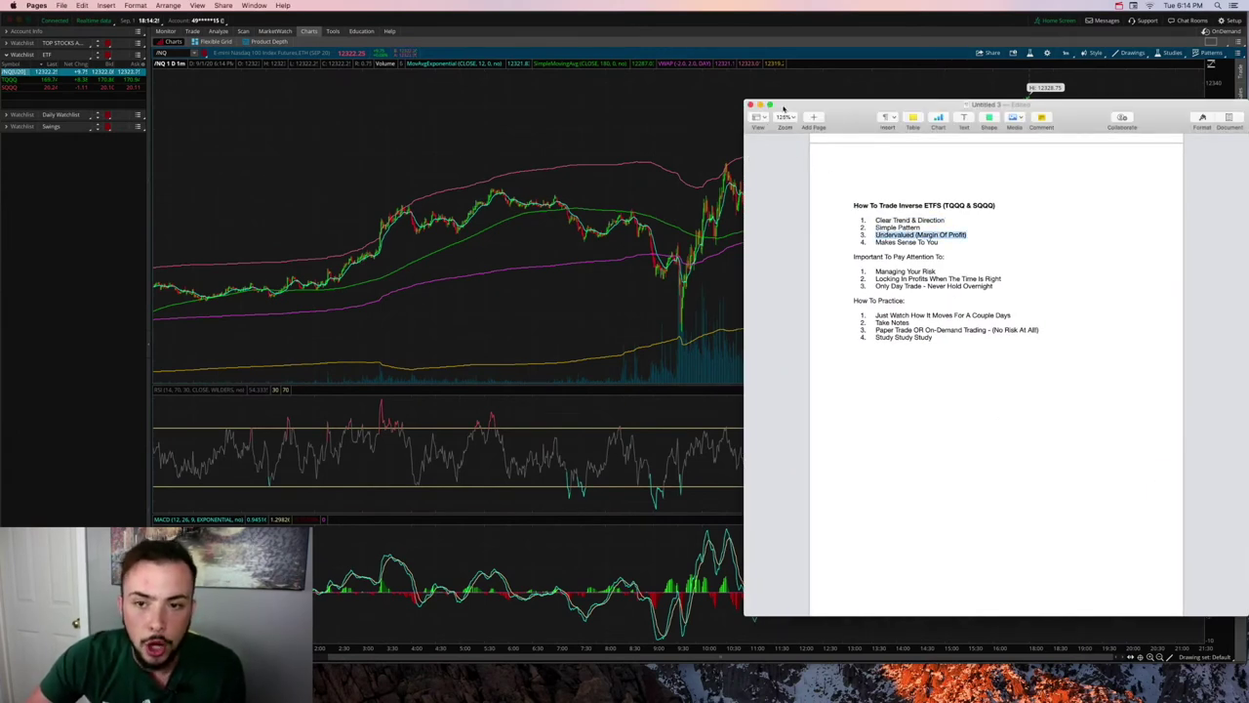
key(ctrl+Up)
Step: Return to the /NQ chart, measure the sharp drop at the morning low, then load TQQQ
click(660, 318)
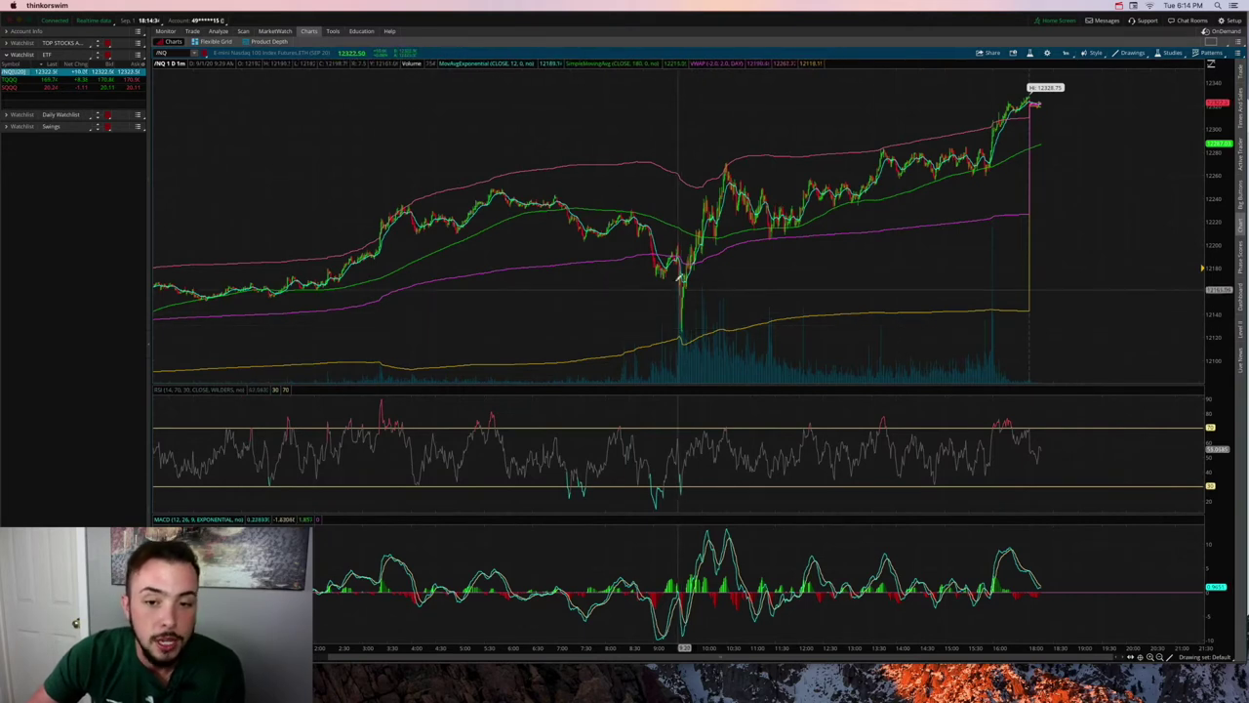
drag(681, 265, 681, 318)
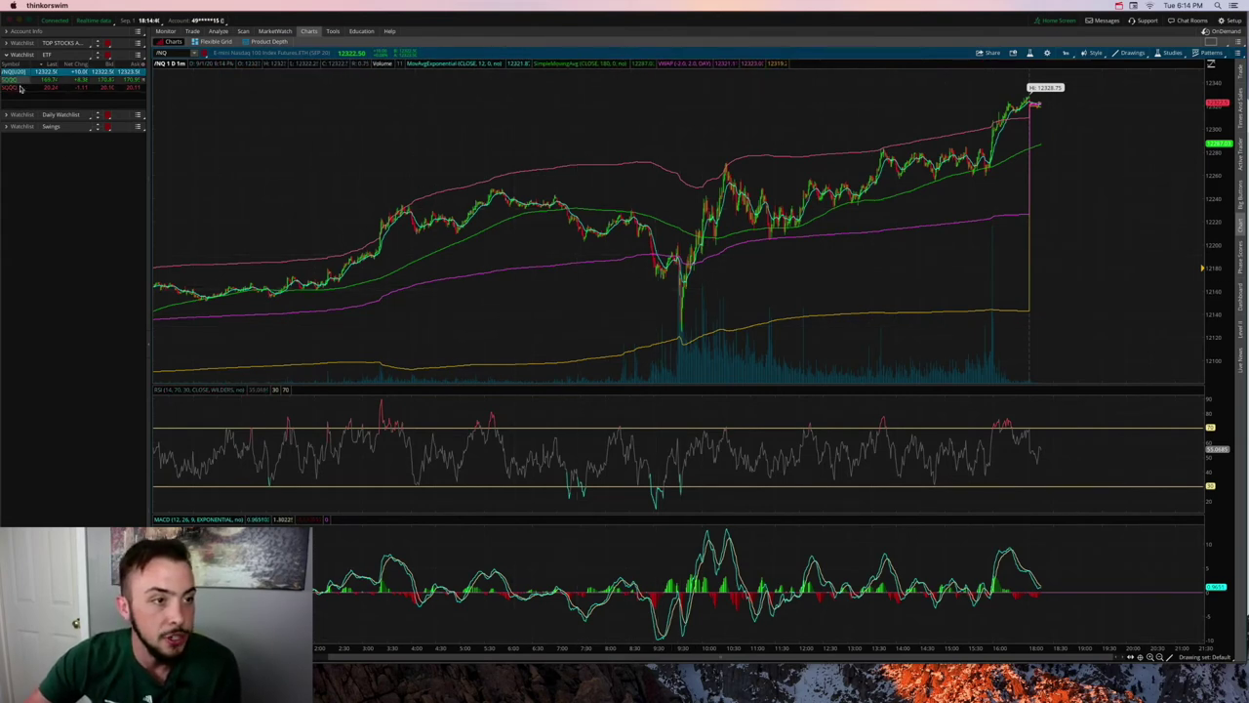
key(Down)
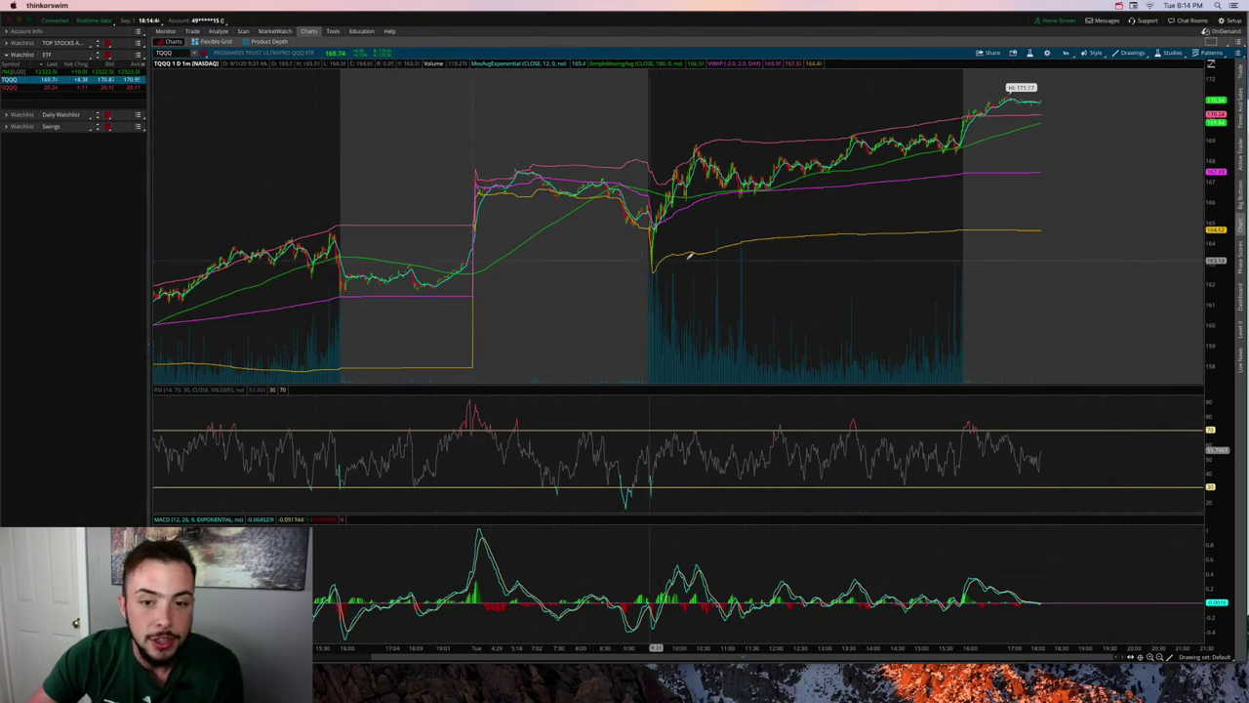
Step: Zoom the TQQQ chart into the latest session and measure the dip-to-high rise: +5.29 over 56 bars
scroll(742, 229, up, 2)
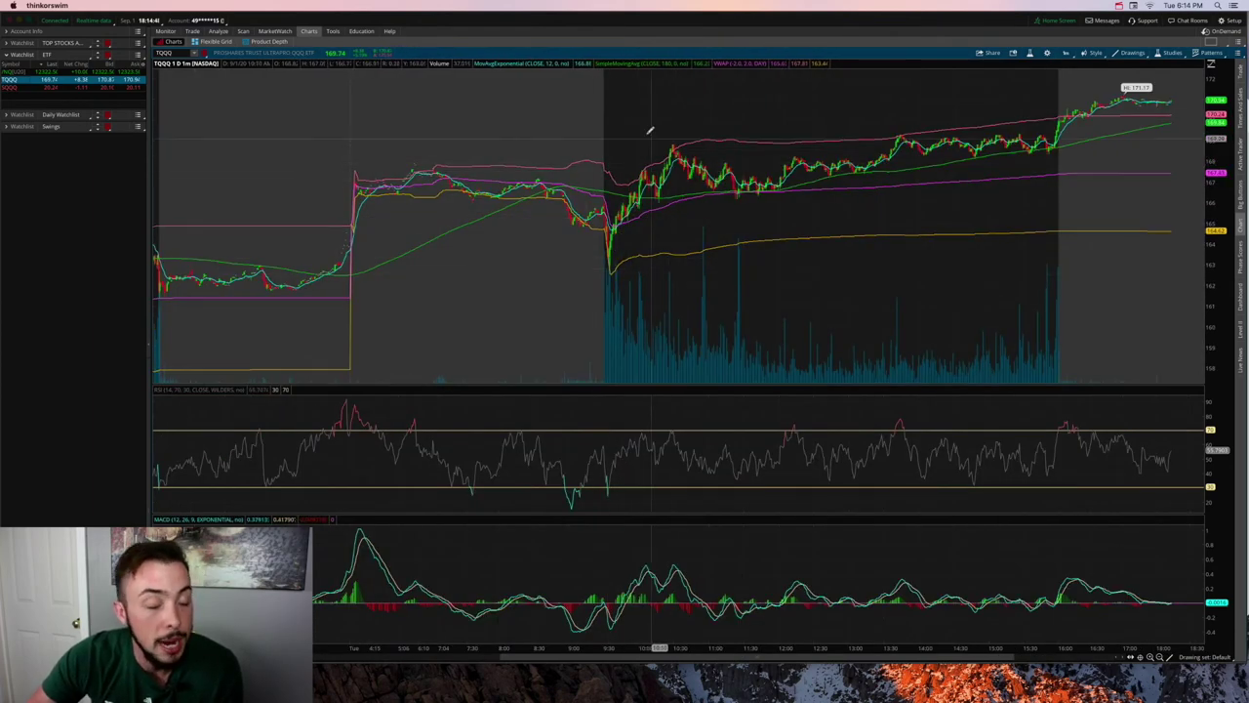
scroll(647, 237, up, 2)
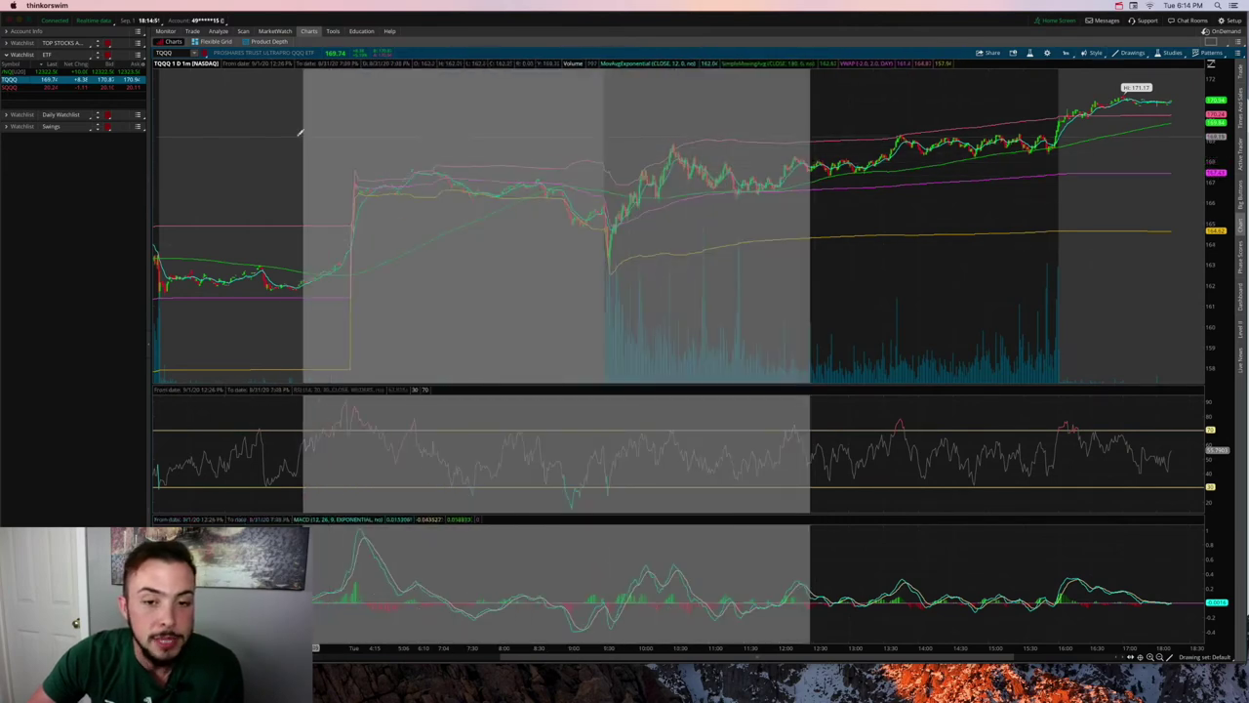
drag(794, 228, 745, 232)
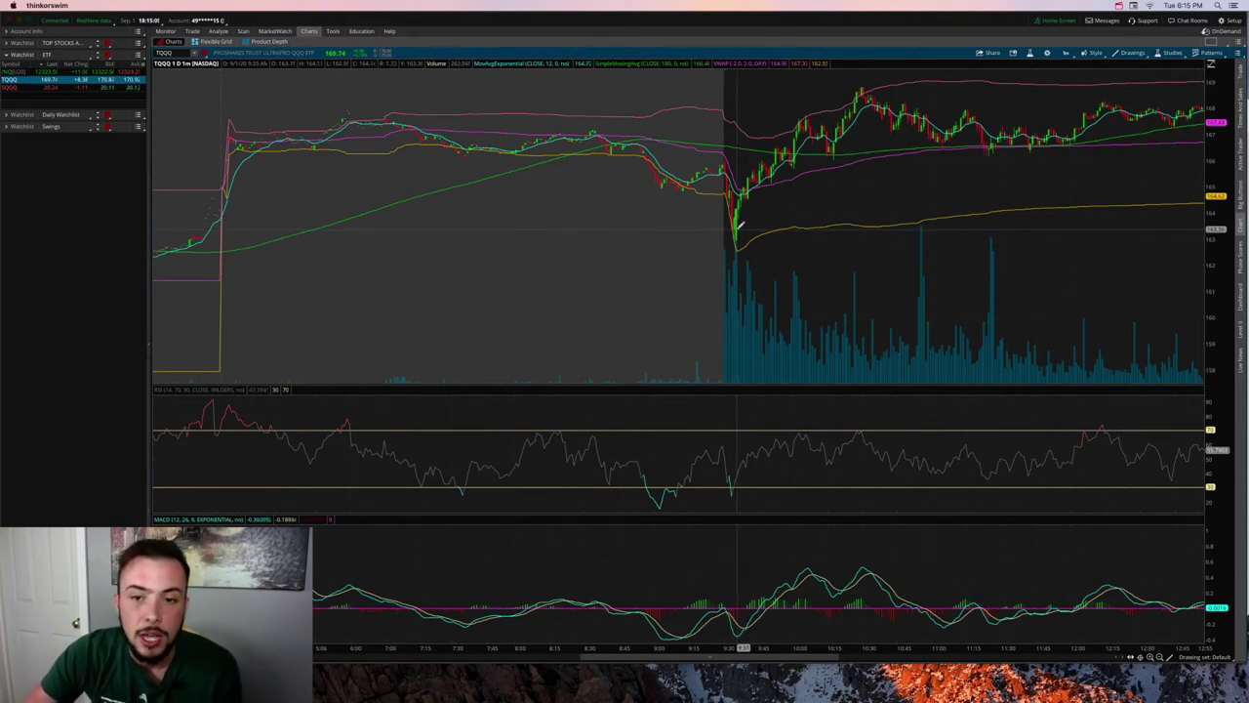
mouse_move(738, 232)
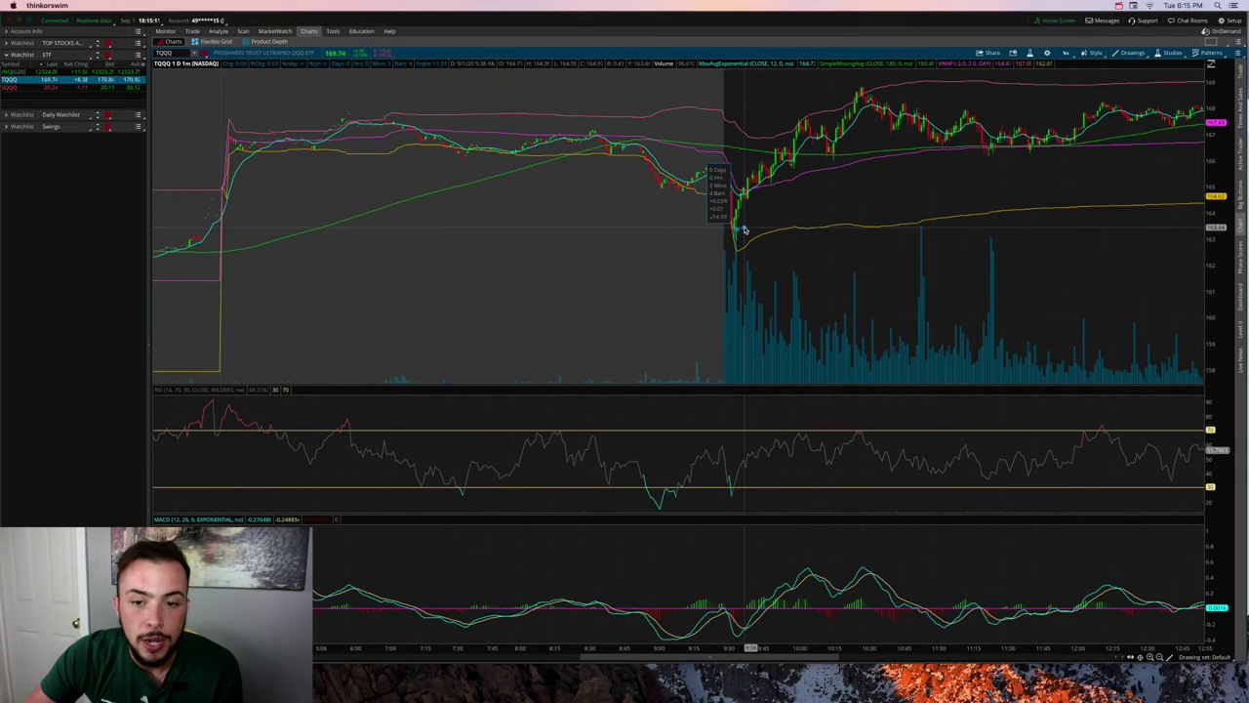
drag(745, 229, 863, 93)
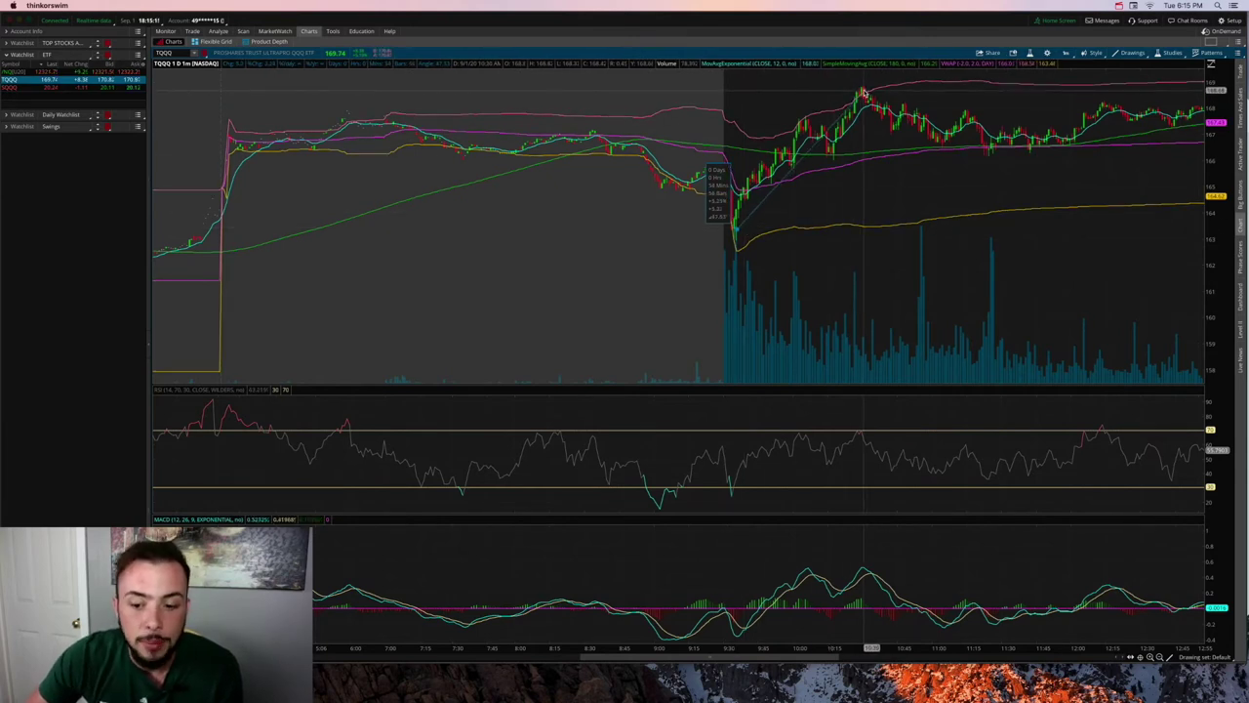
drag(863, 93, 862, 94)
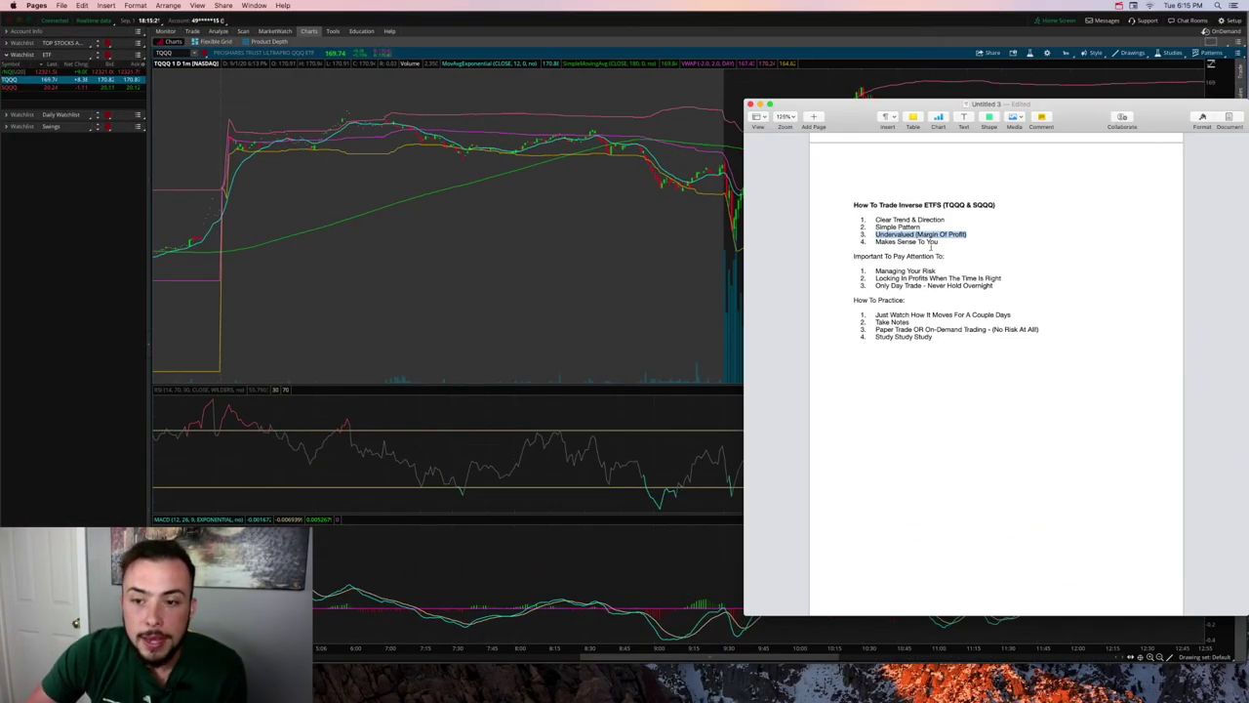
Step: Select the 'Makes Sense To You' point, move the outline window up-left, then hide it
drag(944, 249, 876, 252)
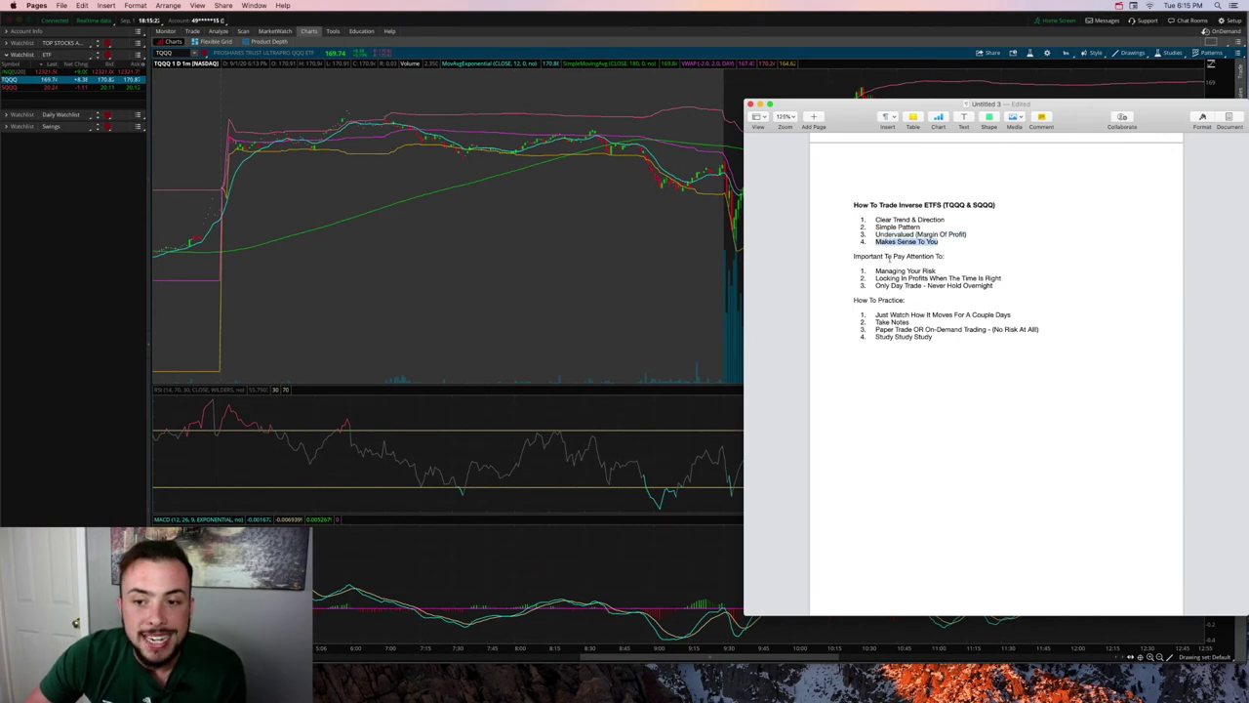
drag(822, 114, 788, 100)
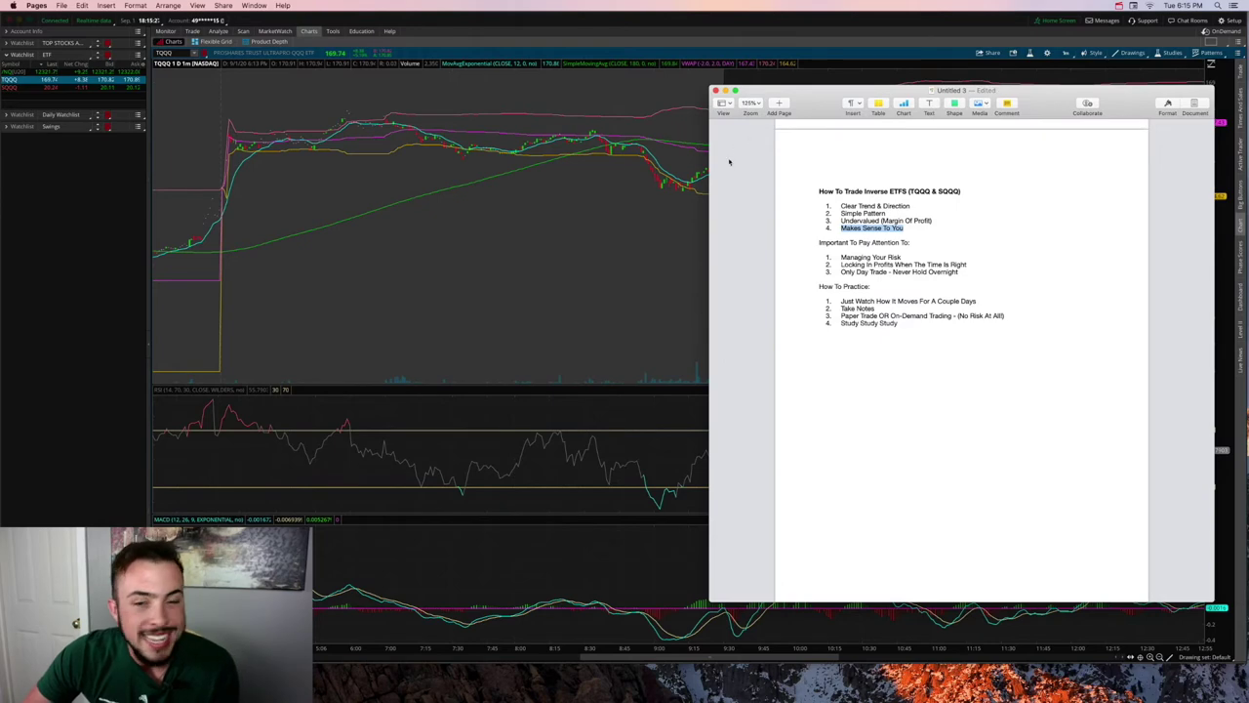
click(725, 90)
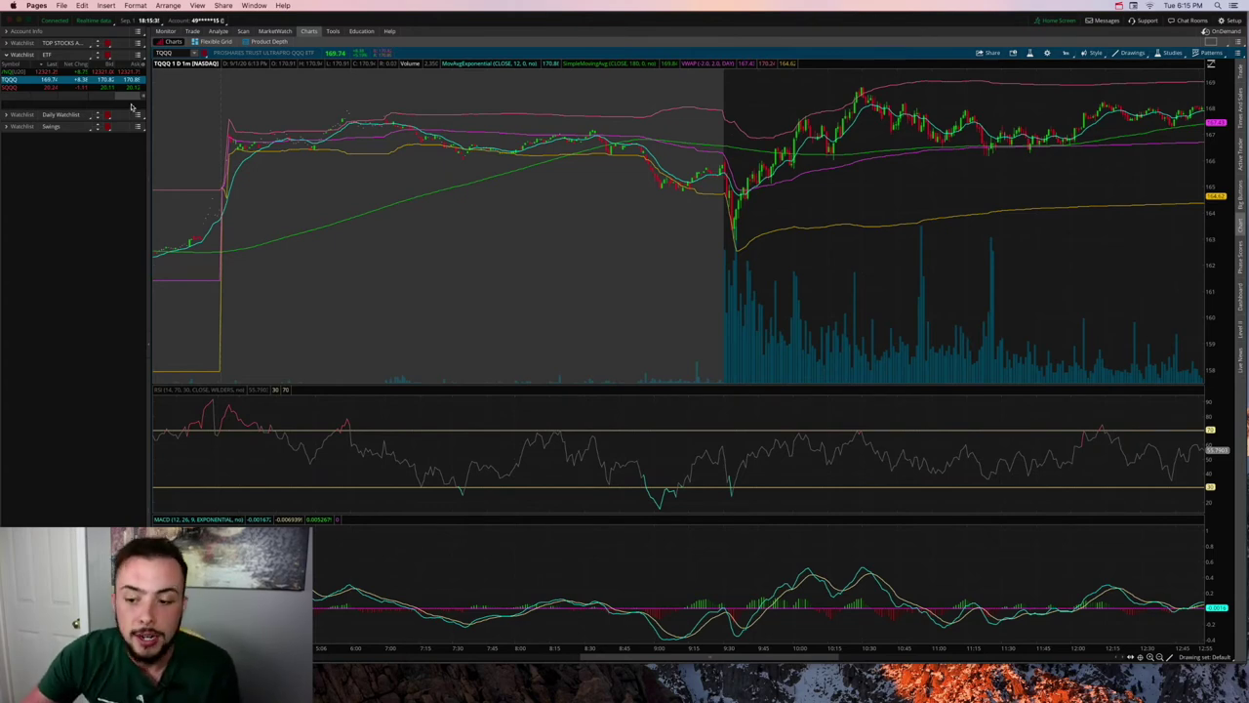
Step: Bring the Untitled 3 outline back over the chart and highlight 'Managing Your Risk'
key(ctrl+Up)
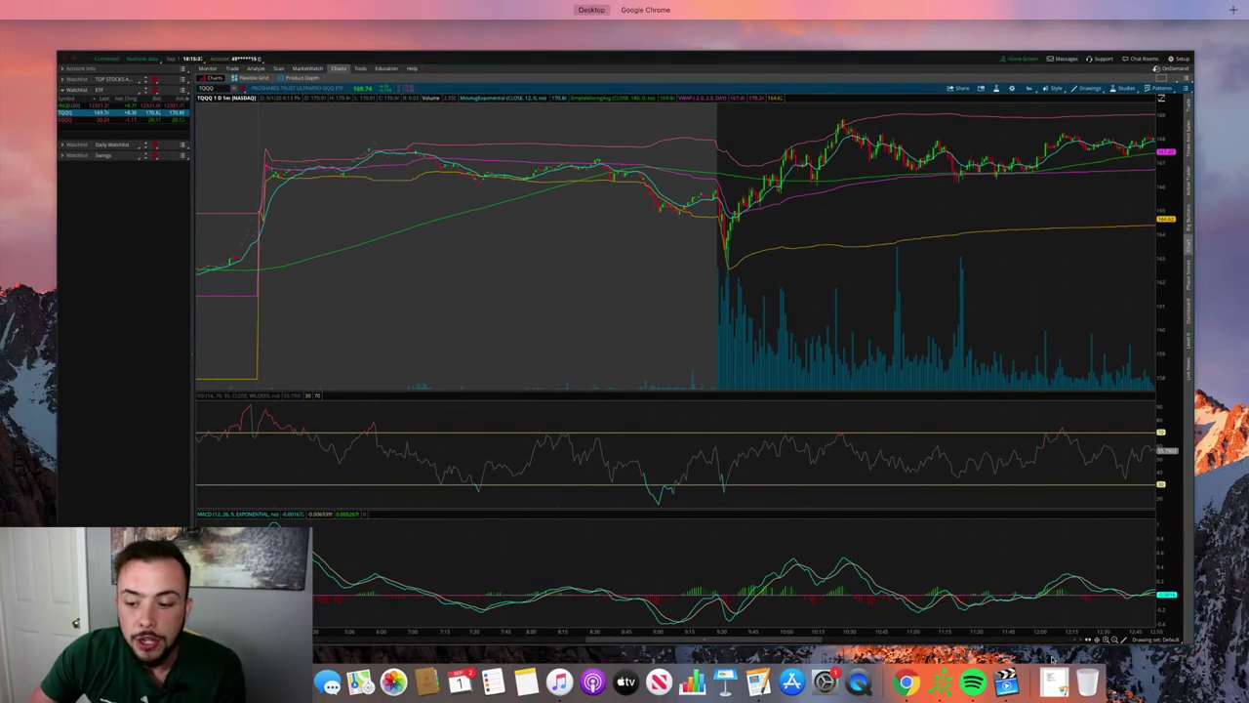
click(1054, 680)
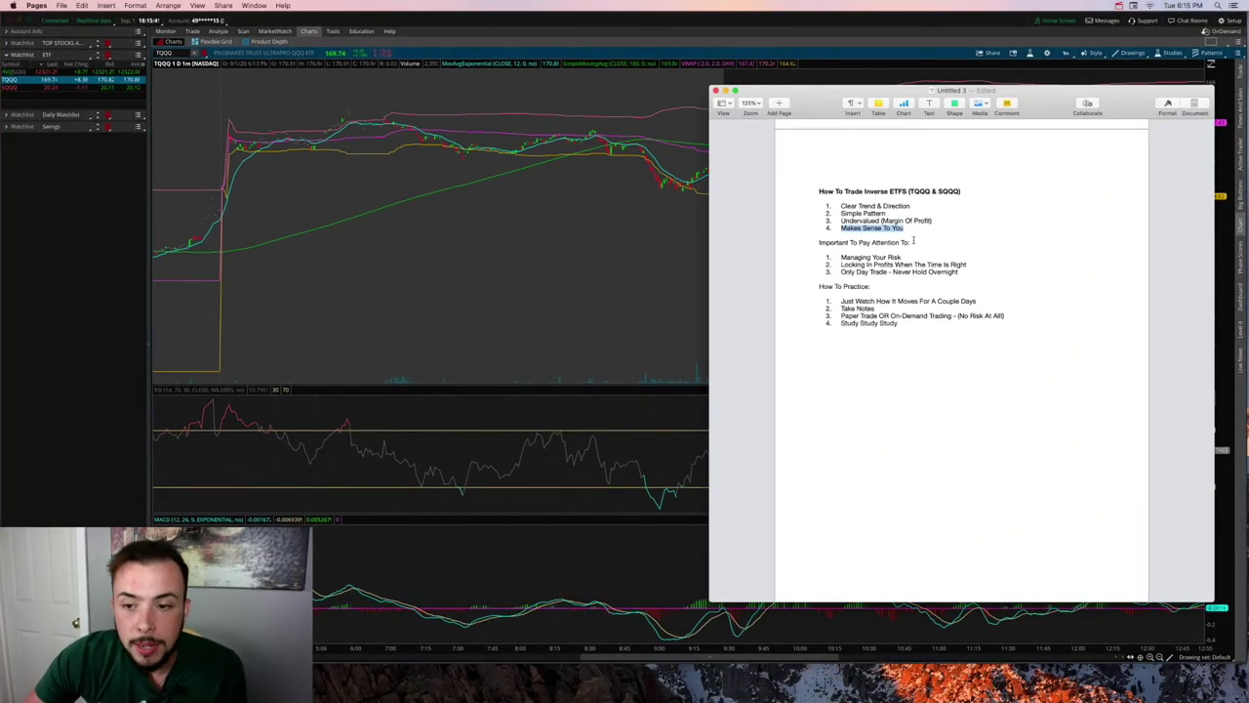
mouse_move(837, 109)
mouse_down()
mouse_move(760, 203)
mouse_move(722, 154)
mouse_move(655, 168)
mouse_move(831, 150)
mouse_move(849, 121)
mouse_up()
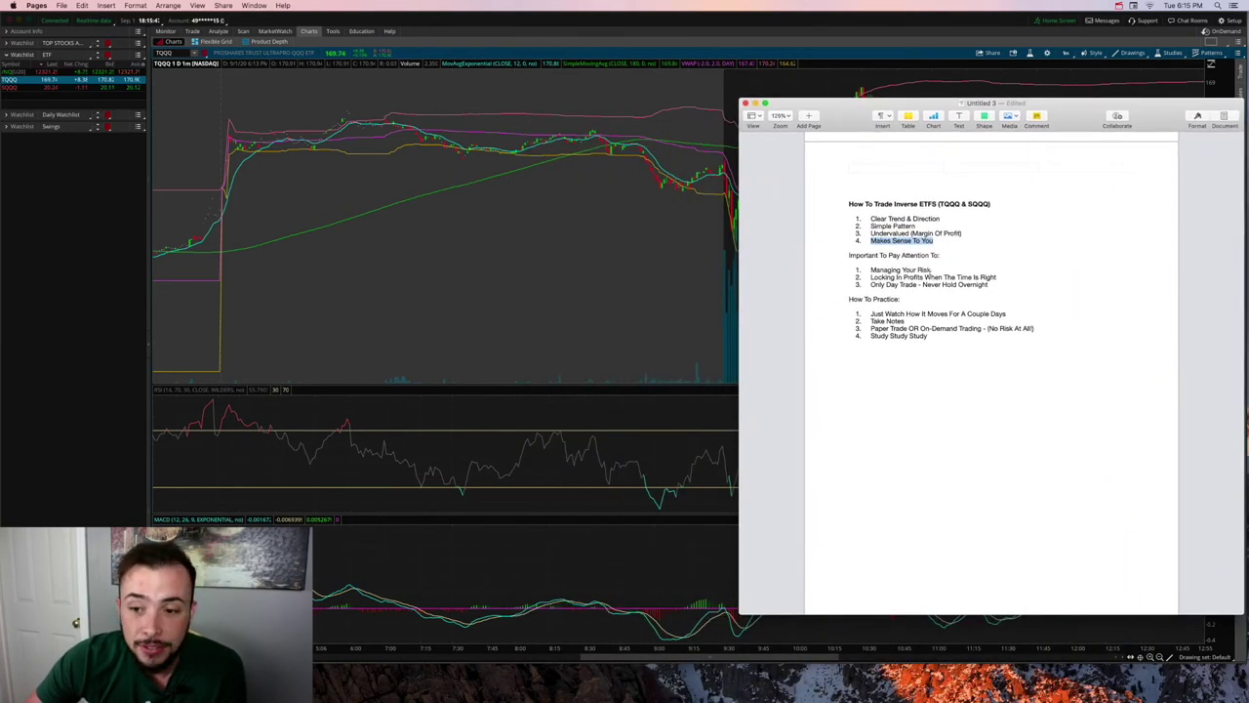
drag(932, 270, 871, 270)
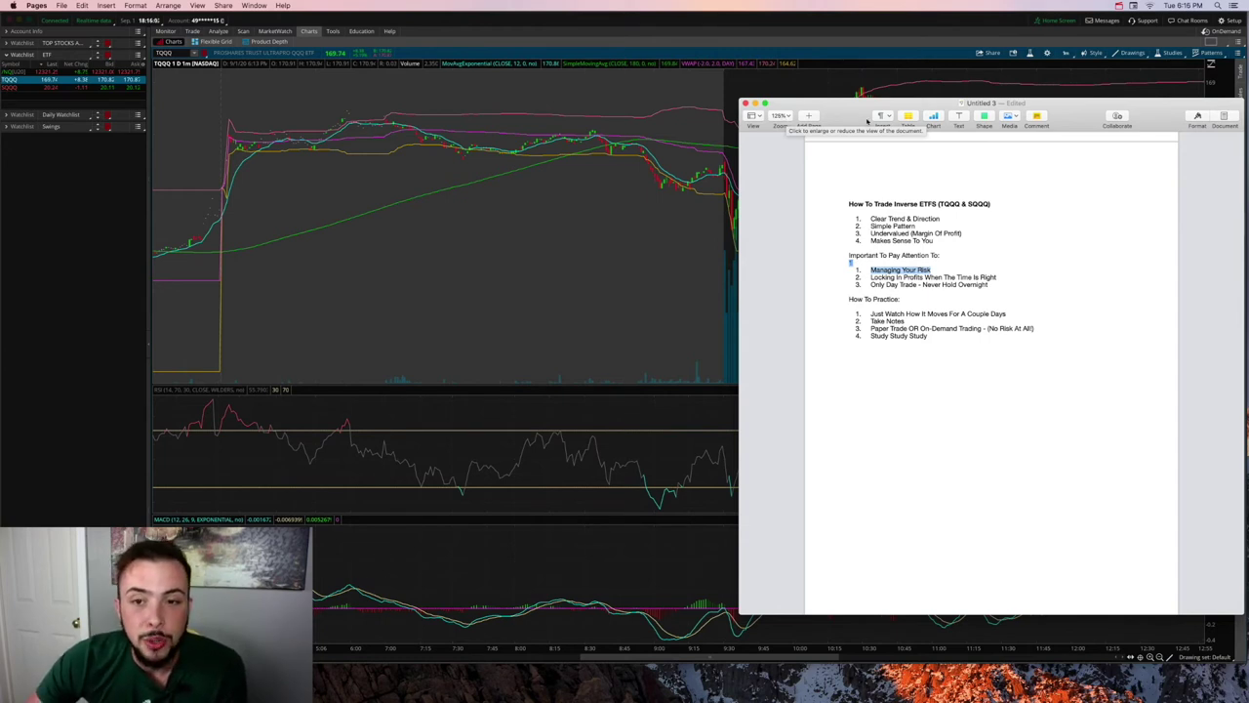
Step: Shift the outline window further left and return to the full-screen TQQQ chart
drag(867, 121, 800, 143)
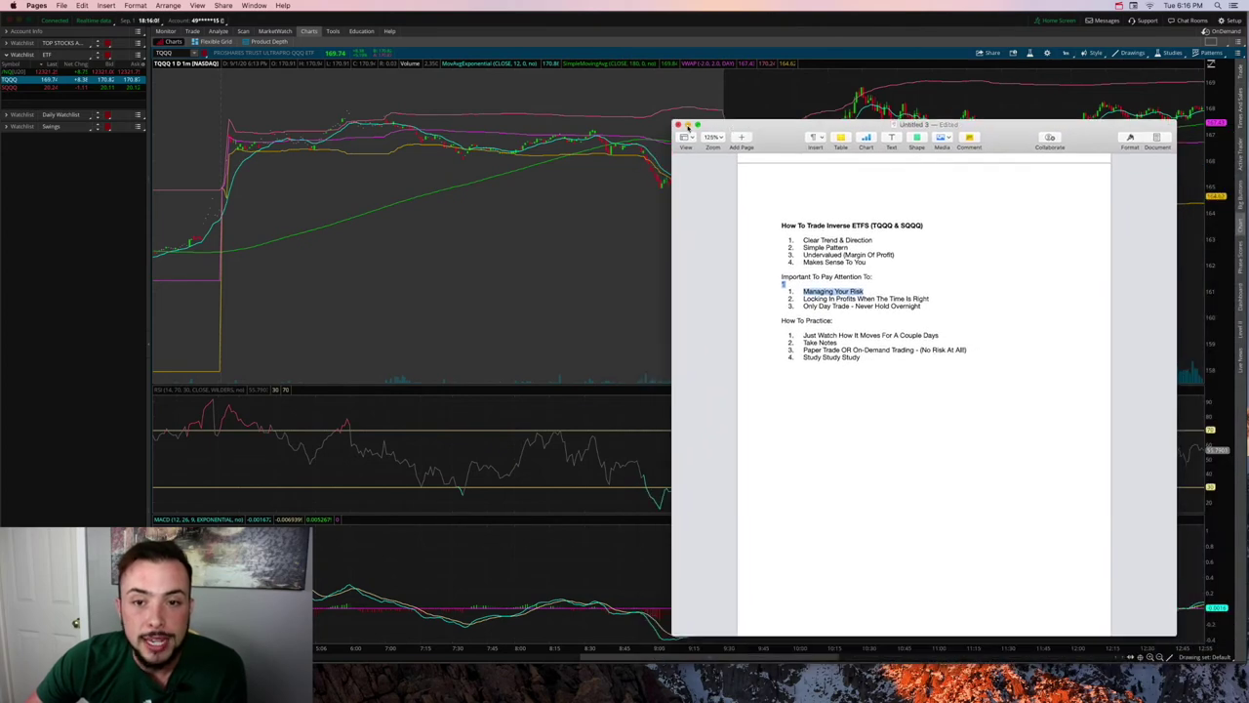
key(ctrl+Up)
click(757, 219)
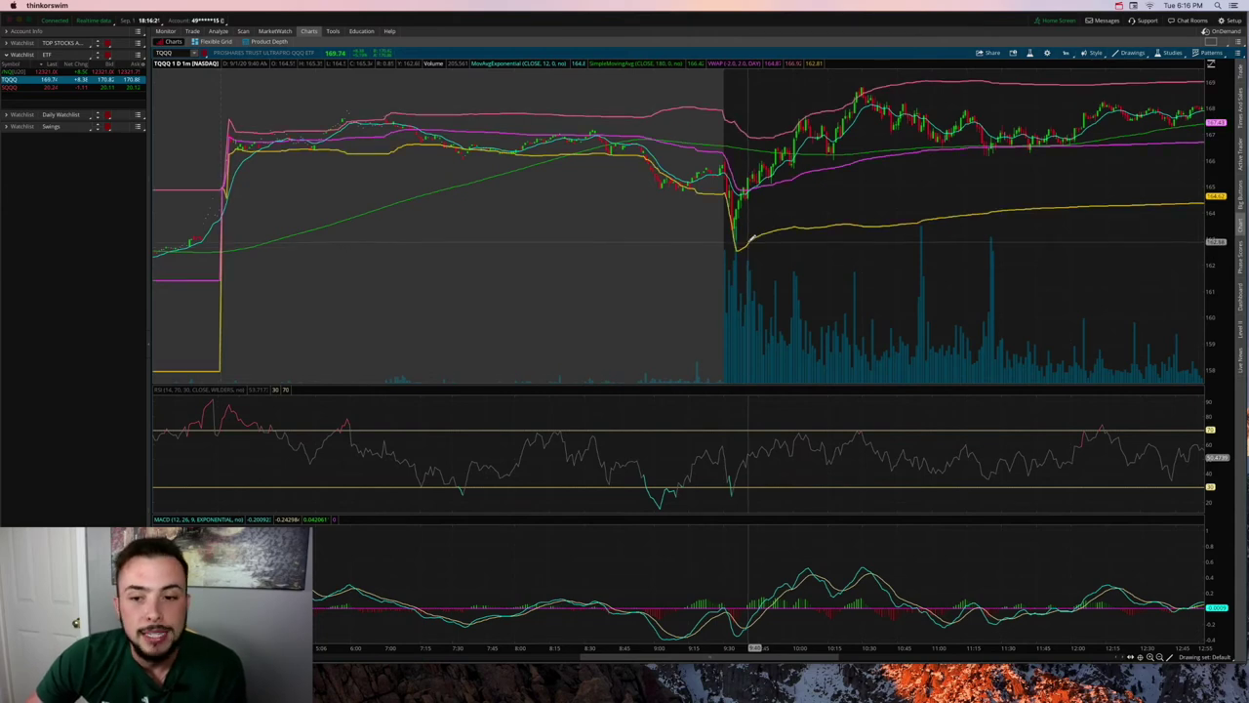
Step: Bring the Untitled 3 Pages outline to the front via Mission Control
key(ctrl+Up)
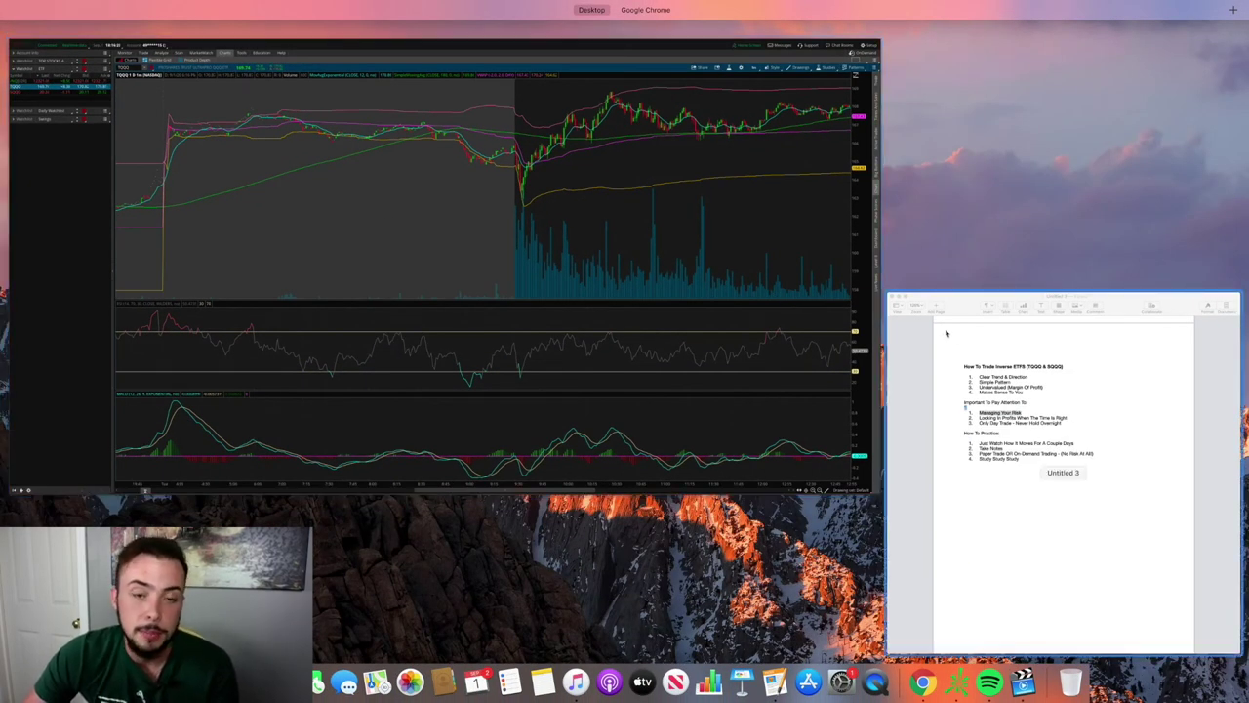
click(997, 334)
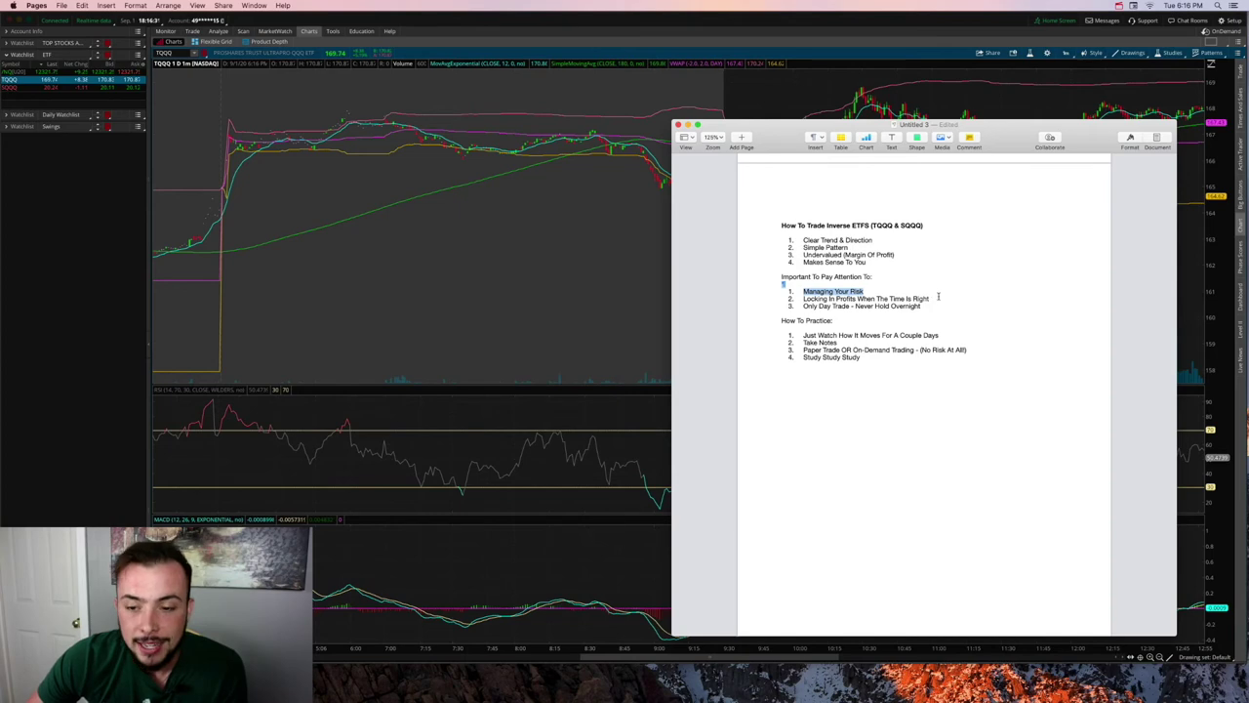
Step: Highlight 'Locking In Profits When The Time Is Right', then return to the TQQQ chart
drag(935, 297, 803, 298)
key(ctrl+Up)
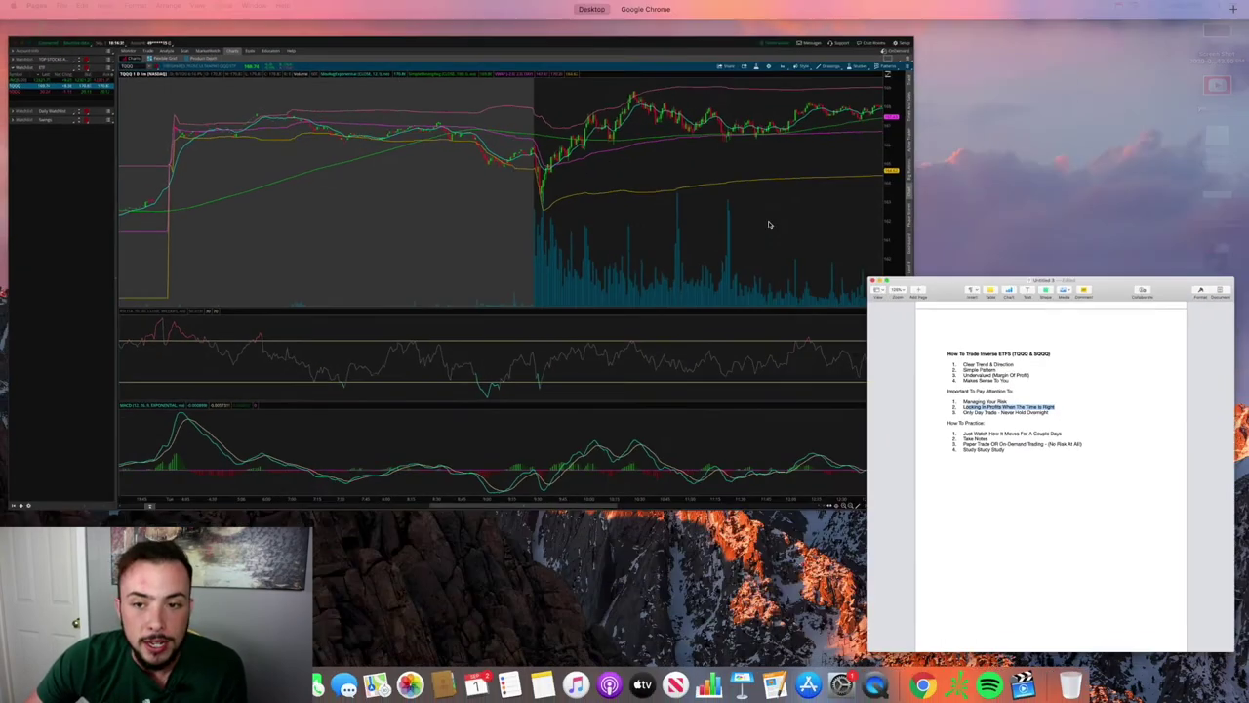
click(770, 224)
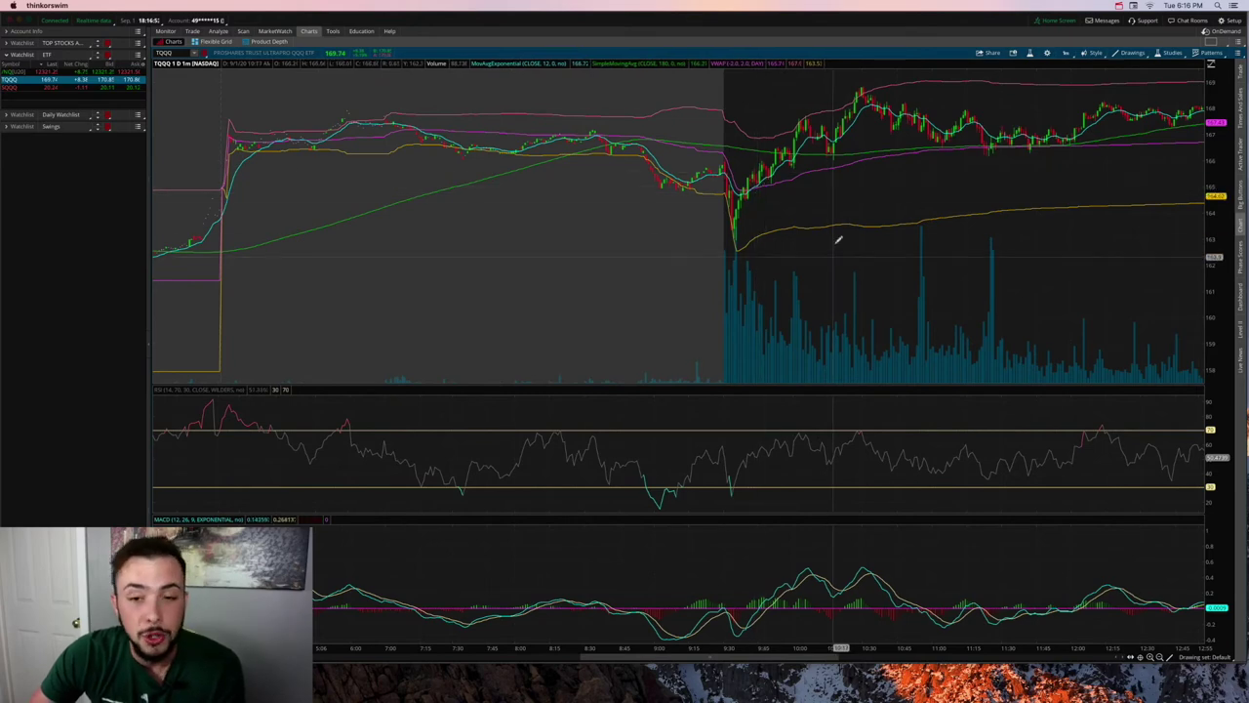
Step: Bring the outline back, re-highlight the Locking In Profits point, then clear the selection
key(ctrl+Up)
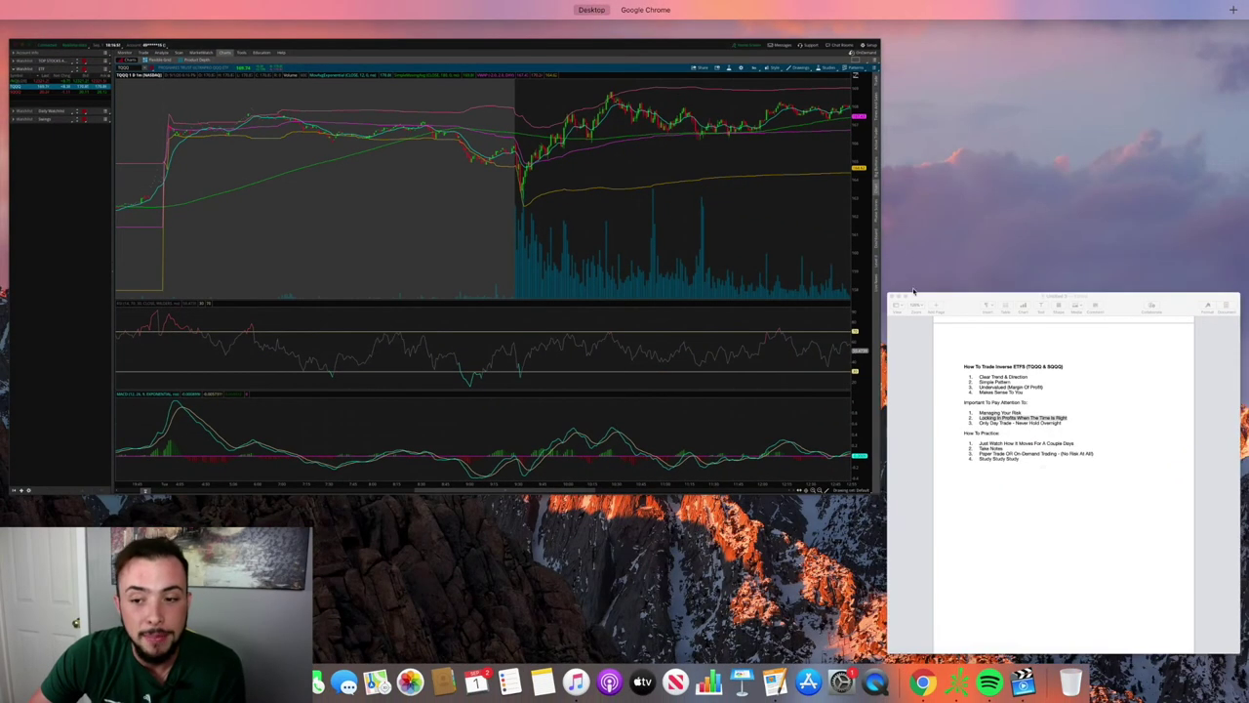
click(913, 293)
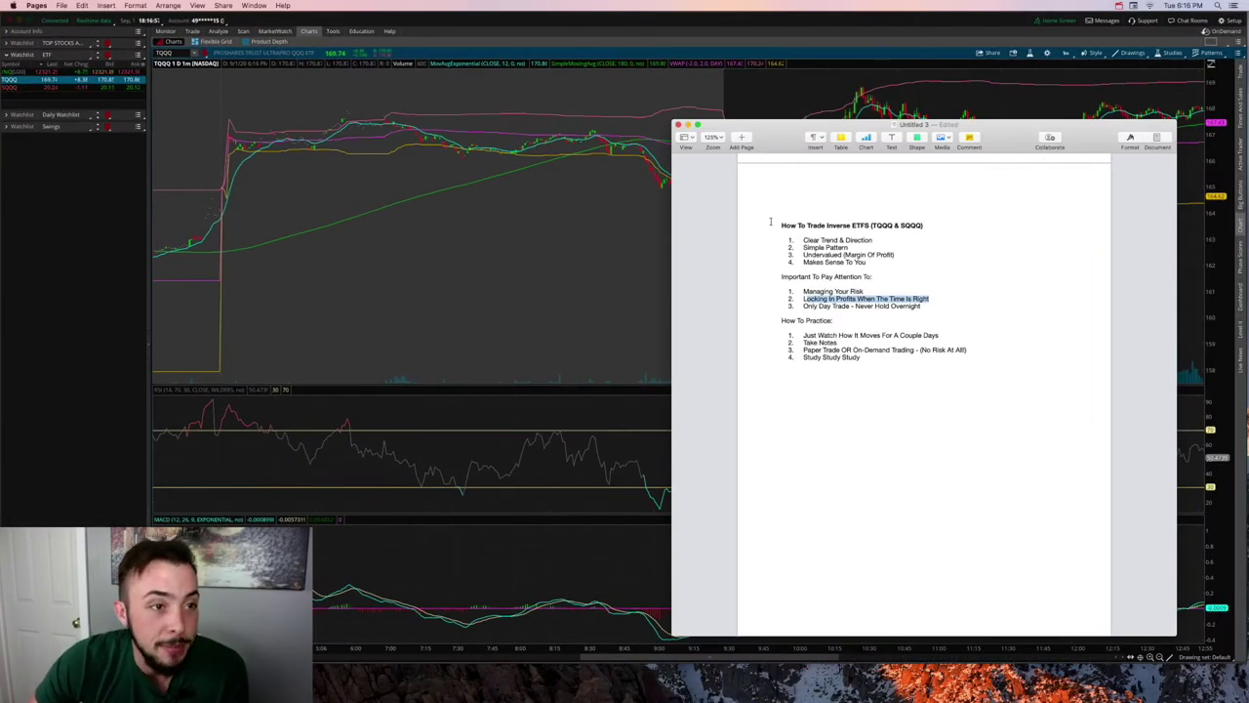
drag(930, 299, 827, 299)
click(868, 290)
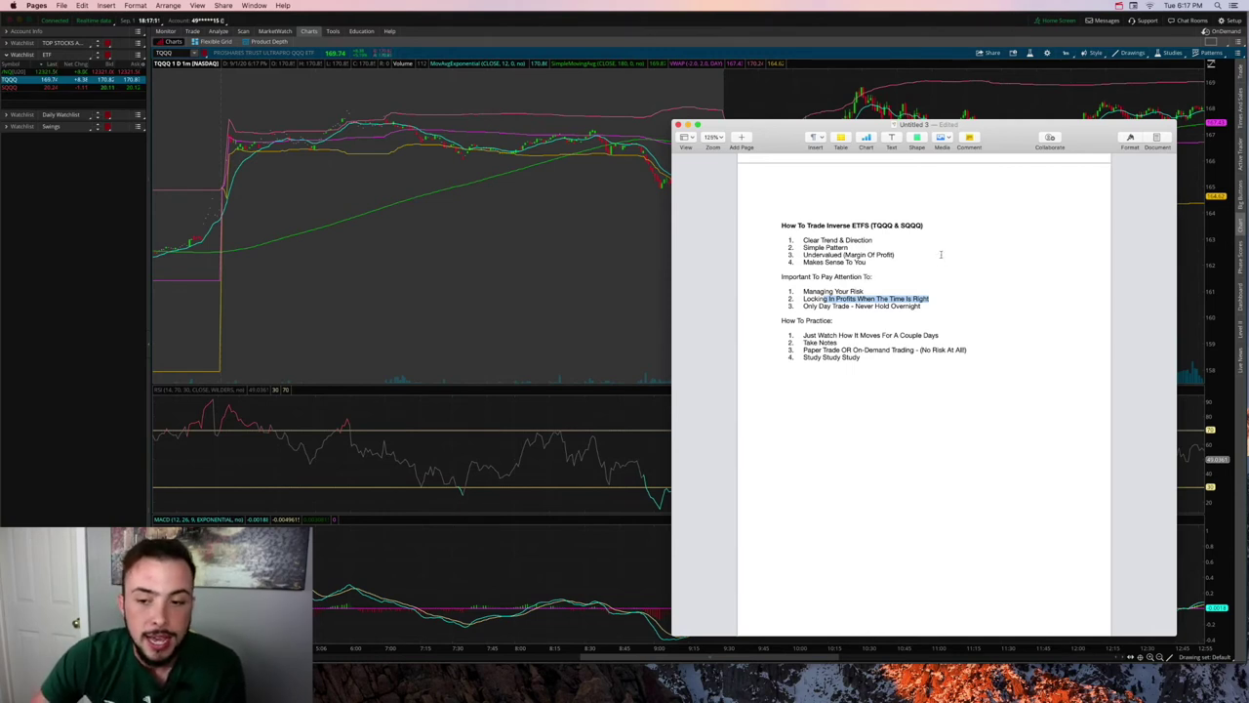
click(872, 299)
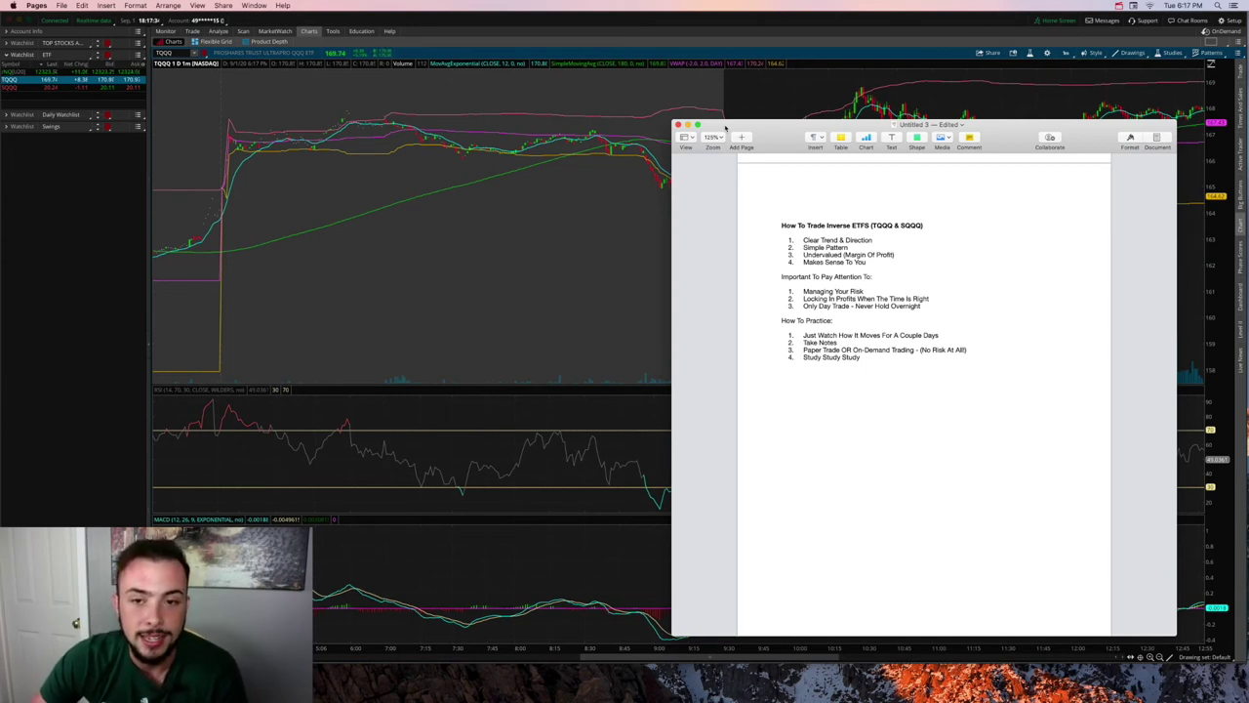
key(ctrl+Up)
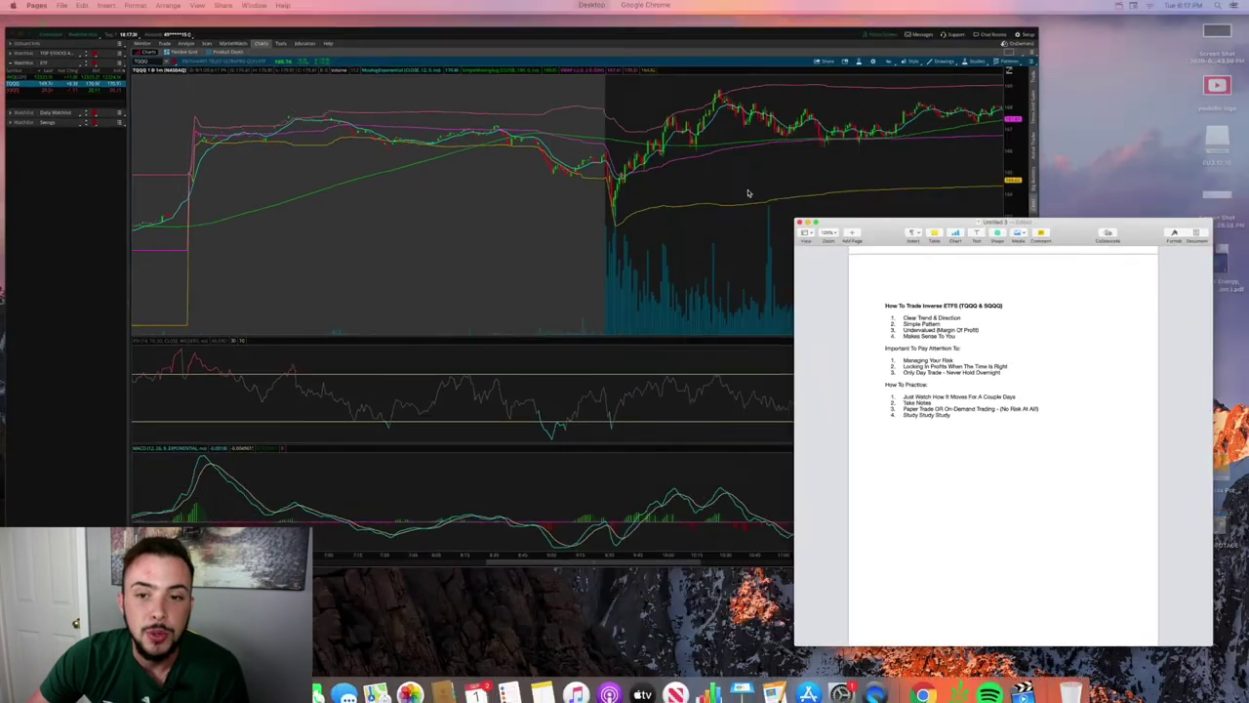
click(717, 190)
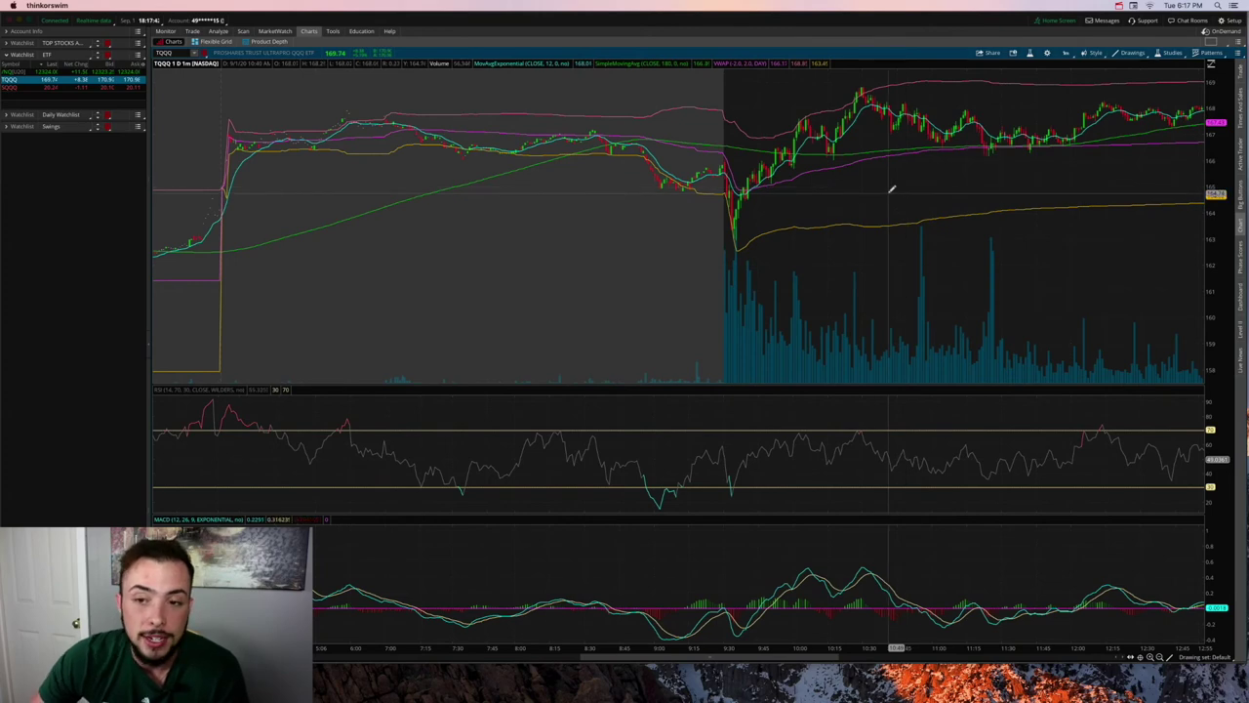
key(ctrl+Up)
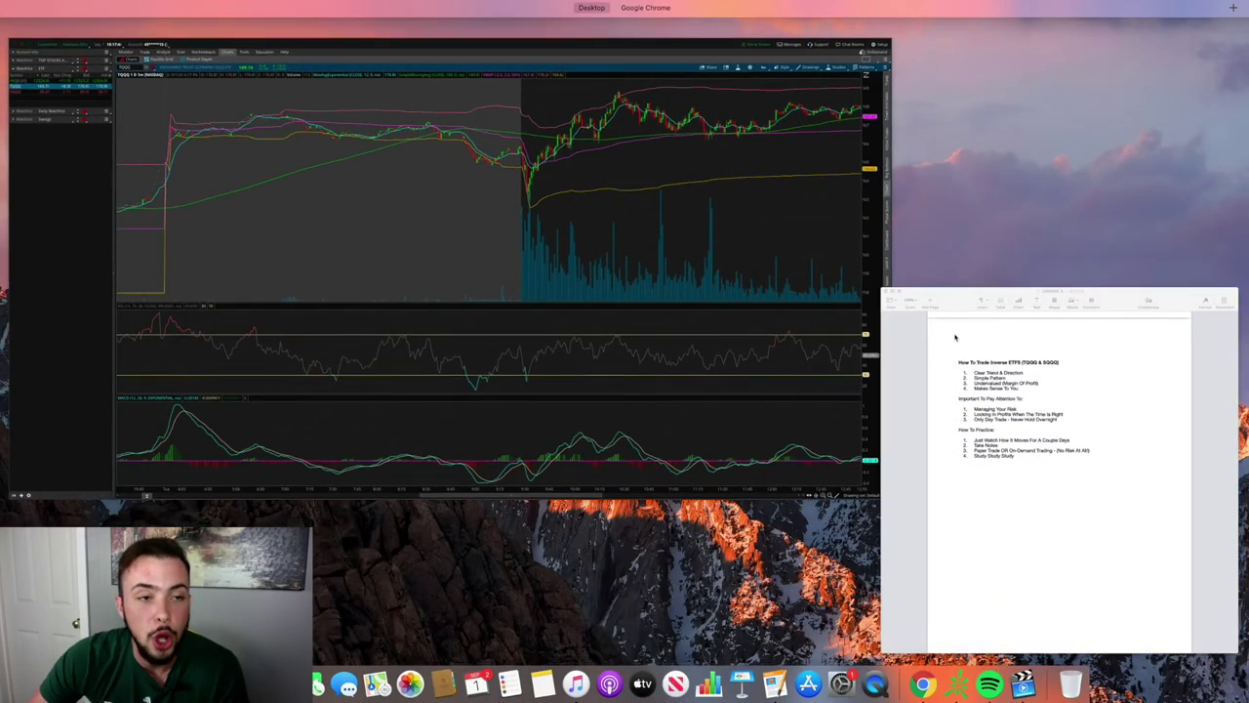
click(955, 337)
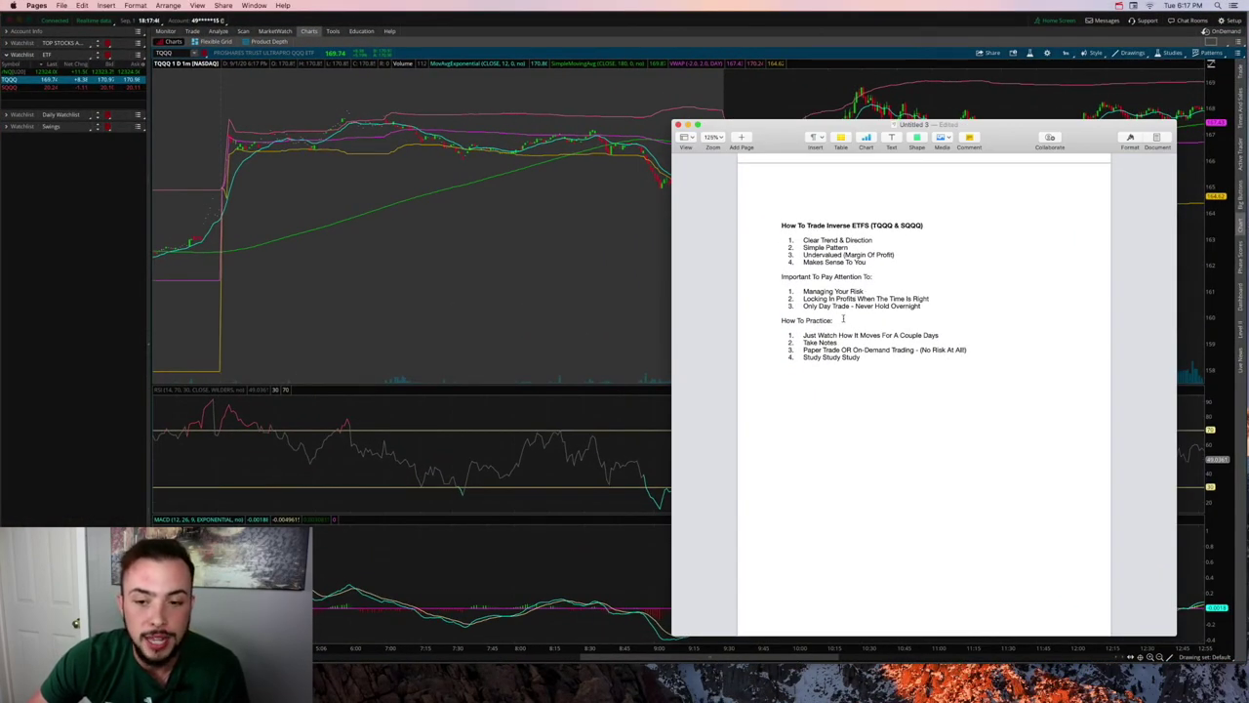